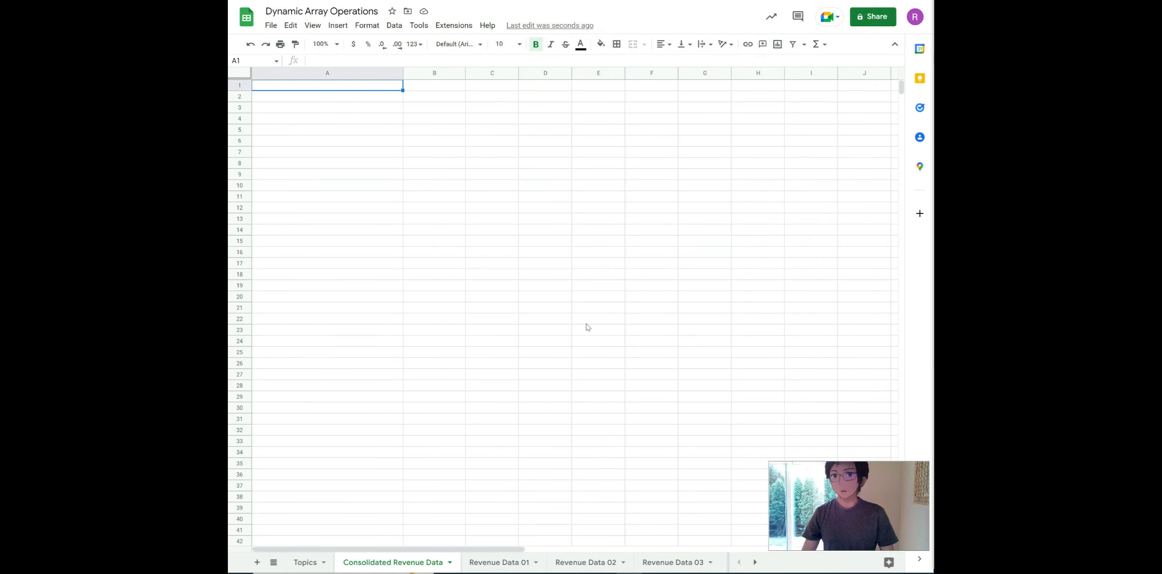
# Step: Review the account and amount data on the Revenue Data 01 through Revenue Data 05 sheets
pyautogui.click(489, 563)
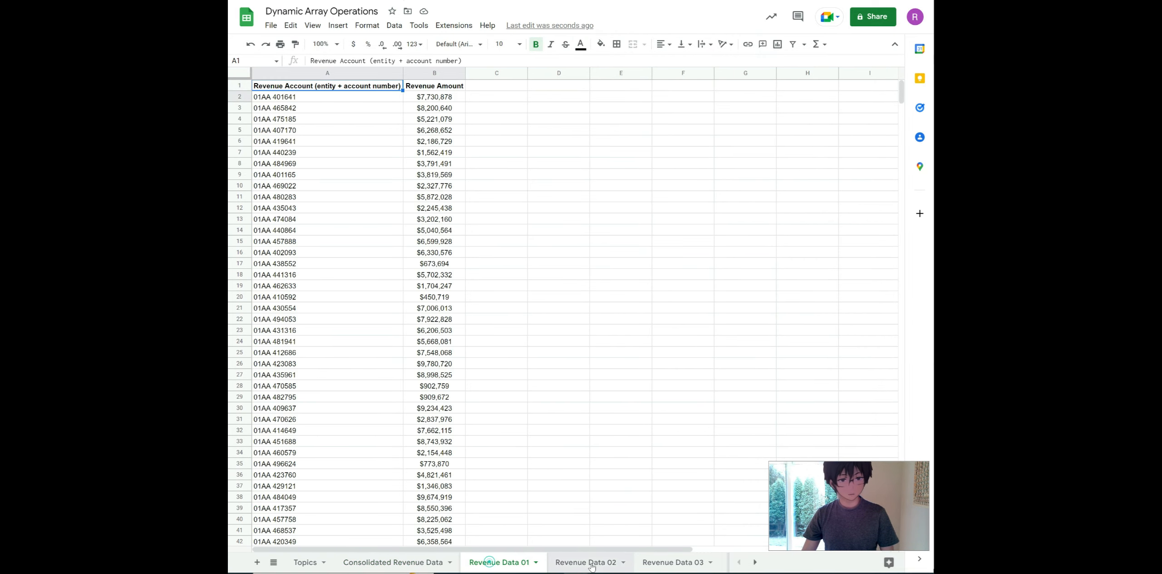
pyautogui.click(591, 566)
pyautogui.click(672, 561)
pyautogui.click(755, 562)
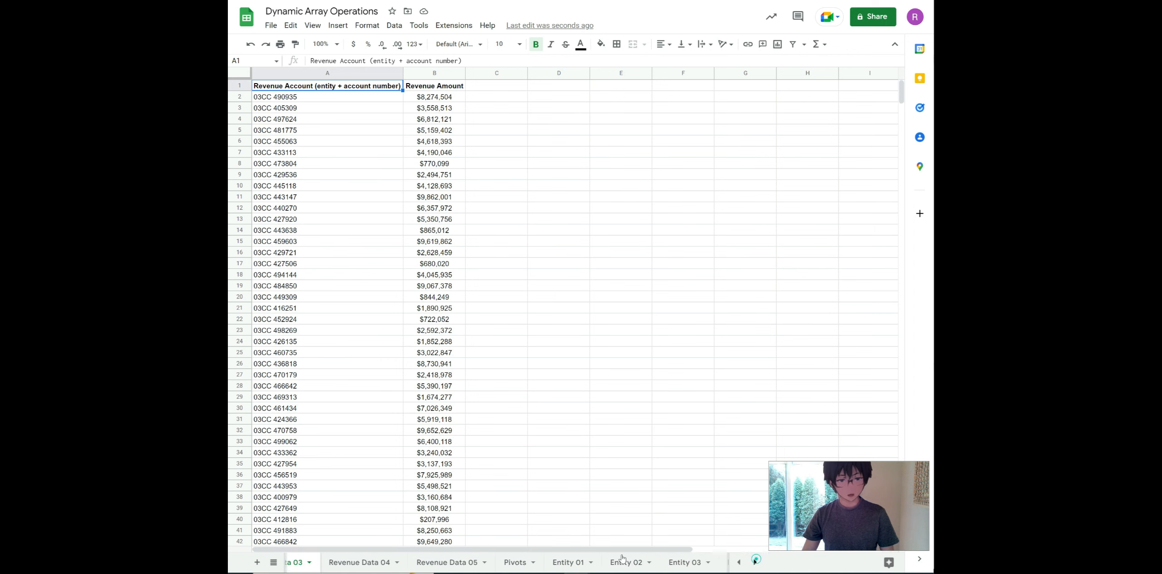
pyautogui.click(339, 562)
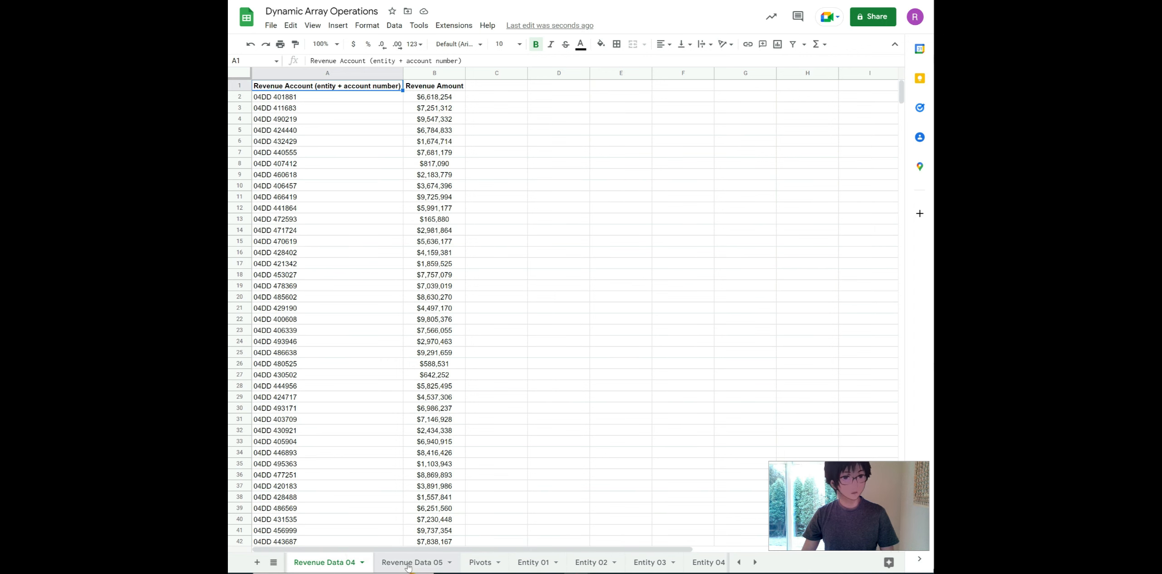
pyautogui.click(408, 566)
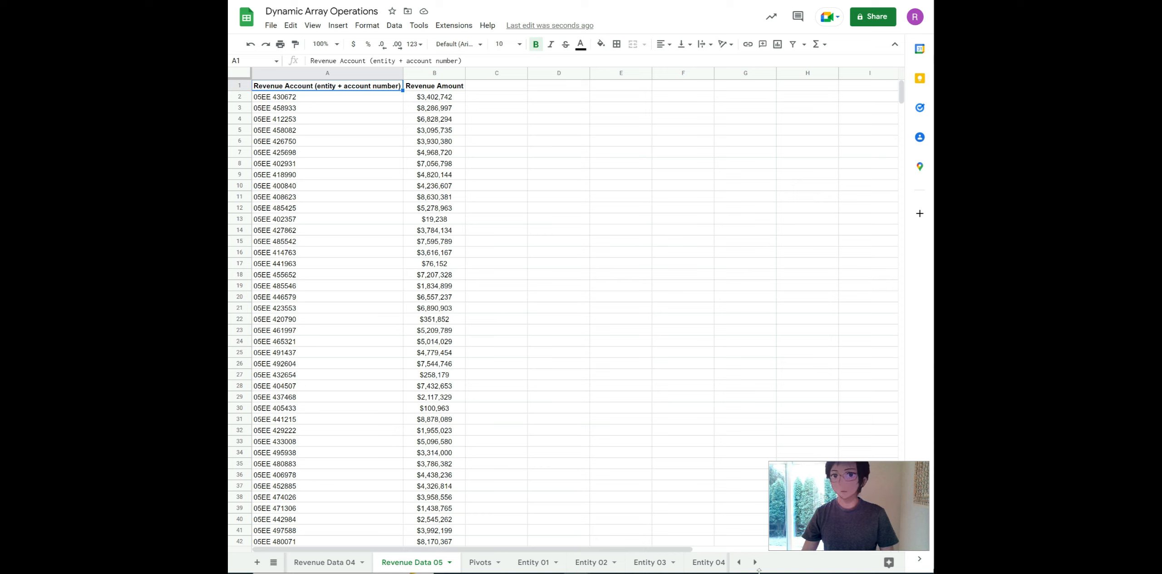
pyautogui.click(739, 563)
pyautogui.click(738, 563)
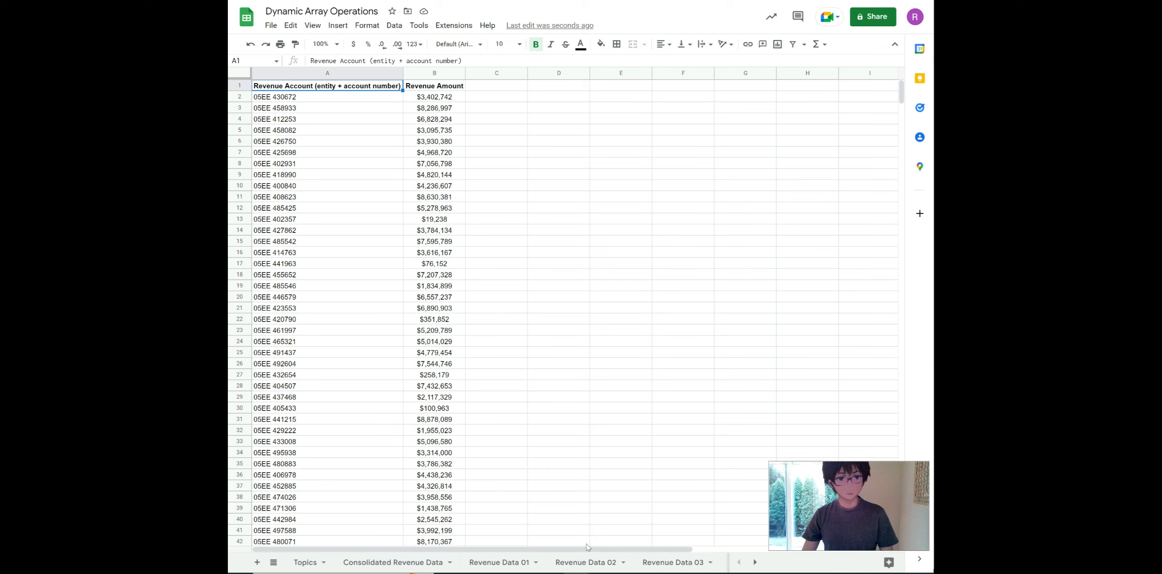
# Step: In A1 of the Consolidated Revenue Data sheet, enter ={'Revenue Data 01'!A1:B1} to bring in the header row
pyautogui.click(385, 561)
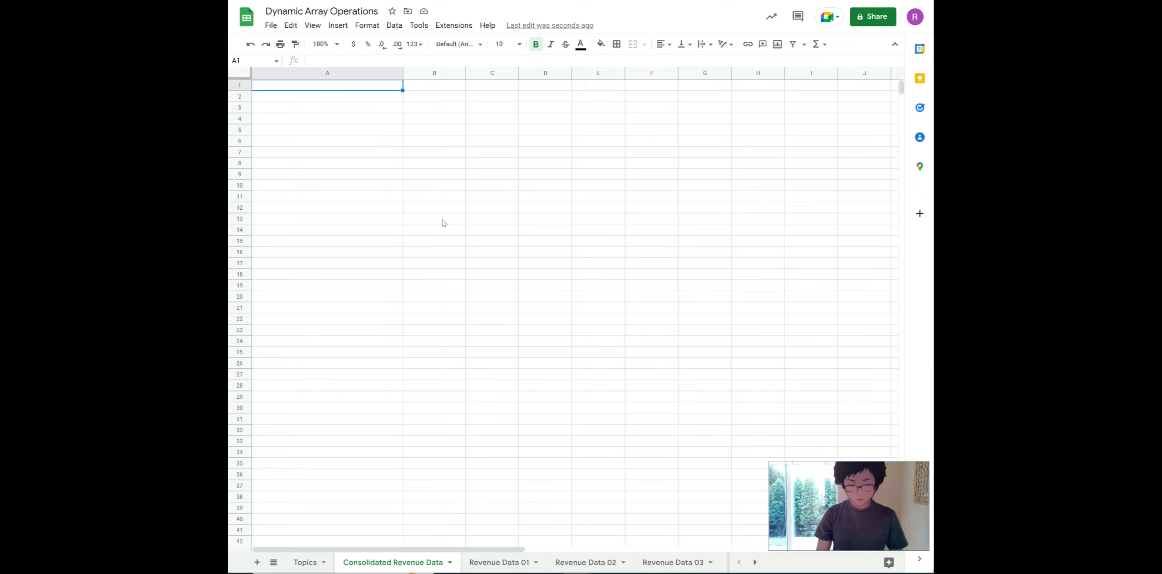
pyautogui.write('={')
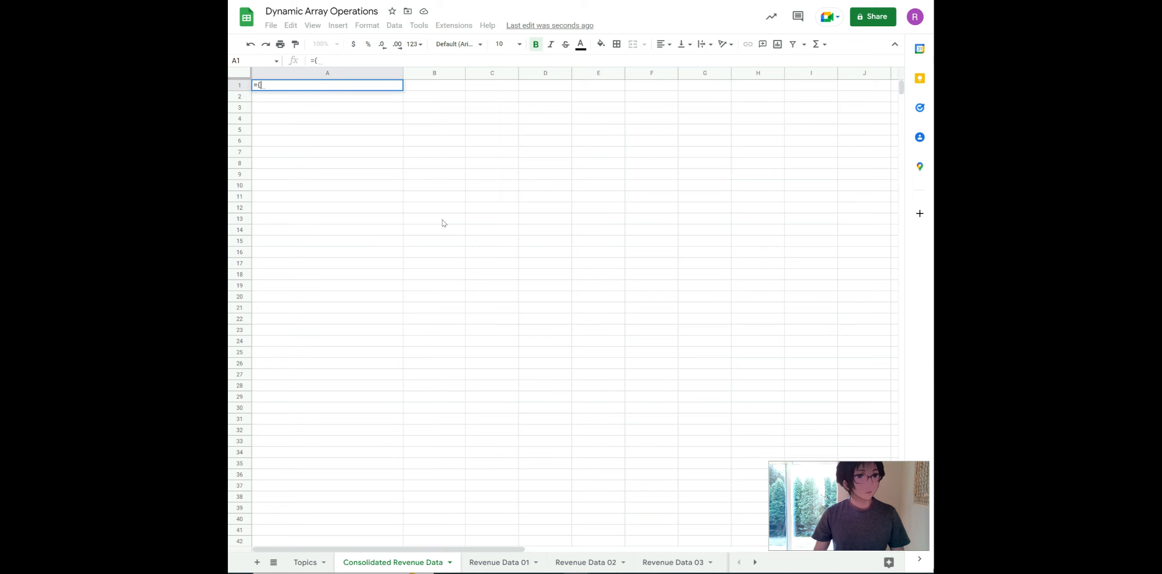
pyautogui.click(491, 558)
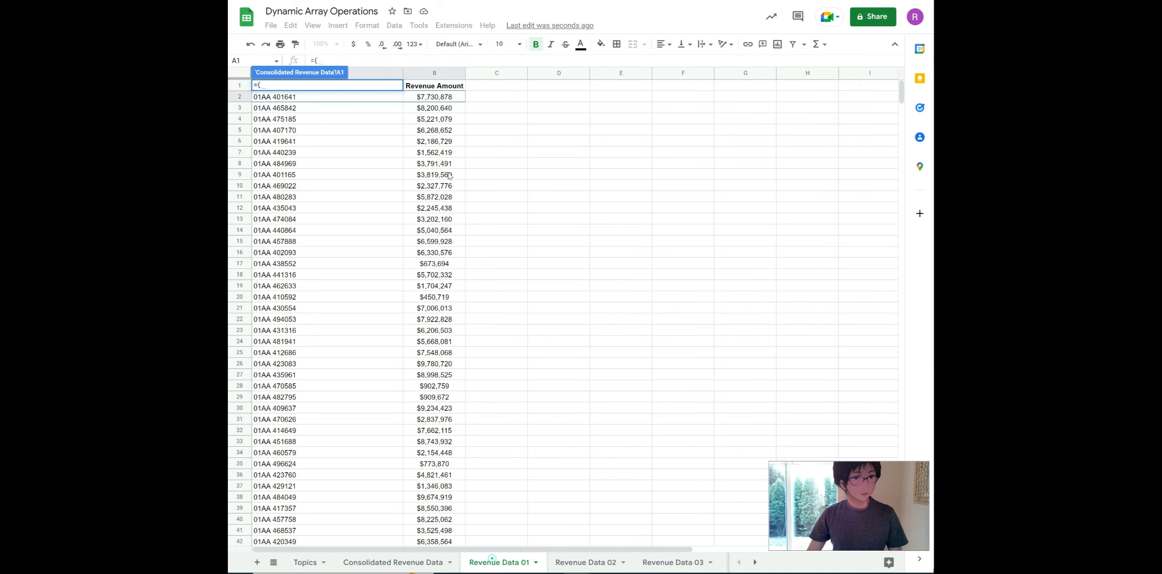
pyautogui.click(432, 83)
pyautogui.hotkey('shift', 'Left')
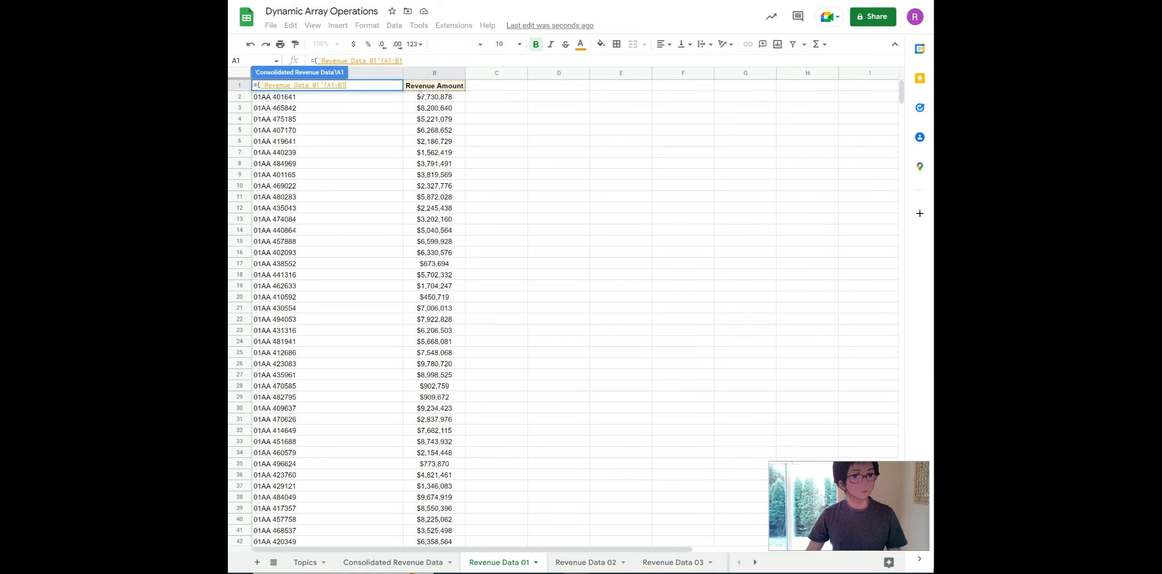
pyautogui.press('Return')
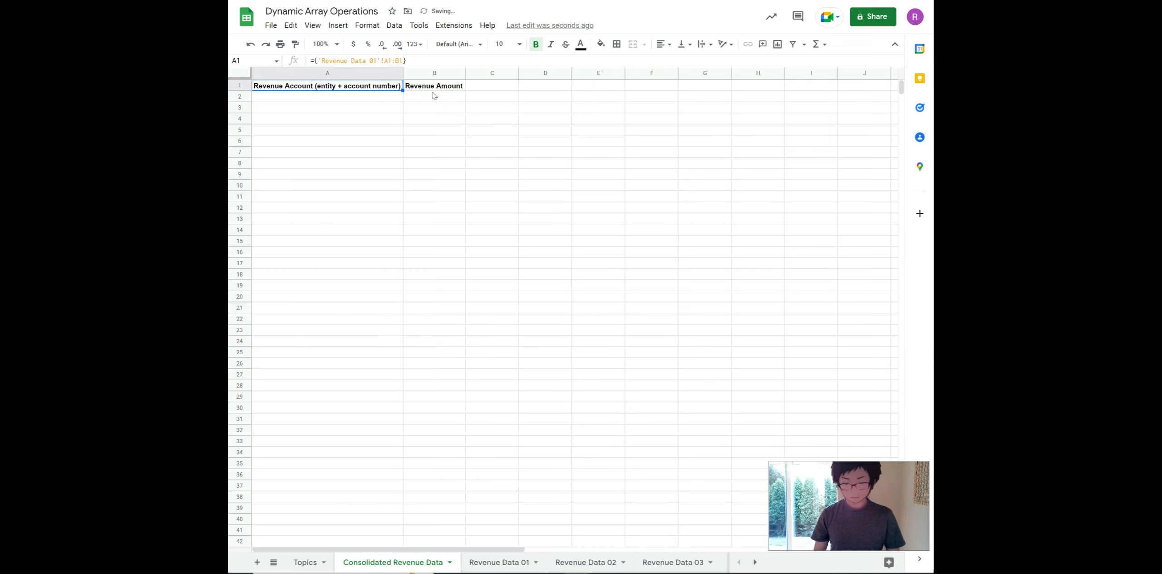
# Step: In A2 of the consolidated sheet, enter the array formula ={'Revenue Data 01'!A2:B} to pull in the first sheet's data rows
pyautogui.press('Down')
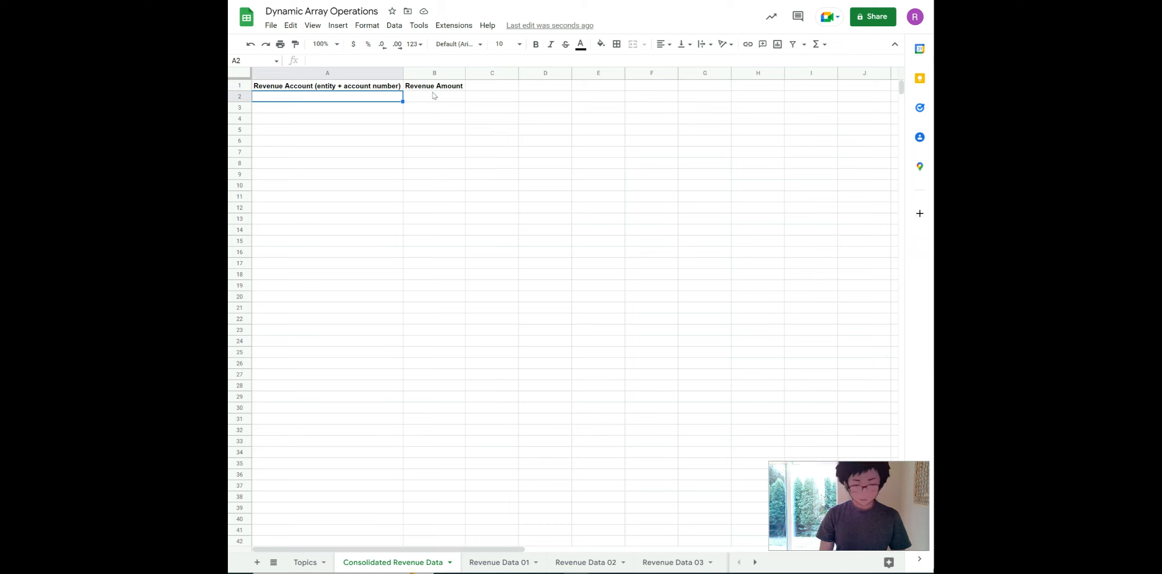
pyautogui.write('={')
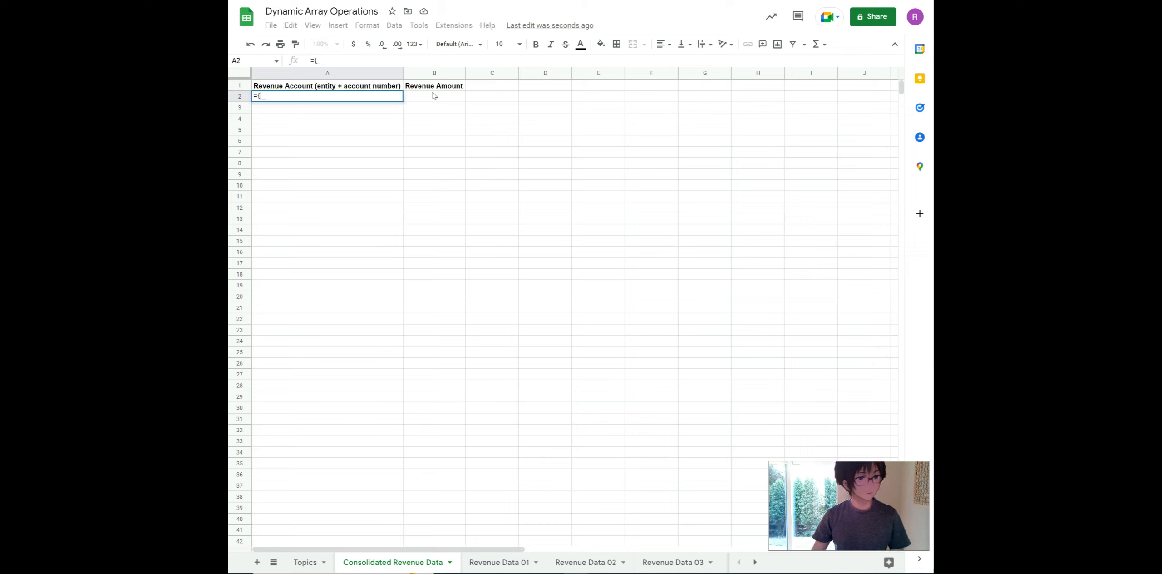
pyautogui.click(499, 562)
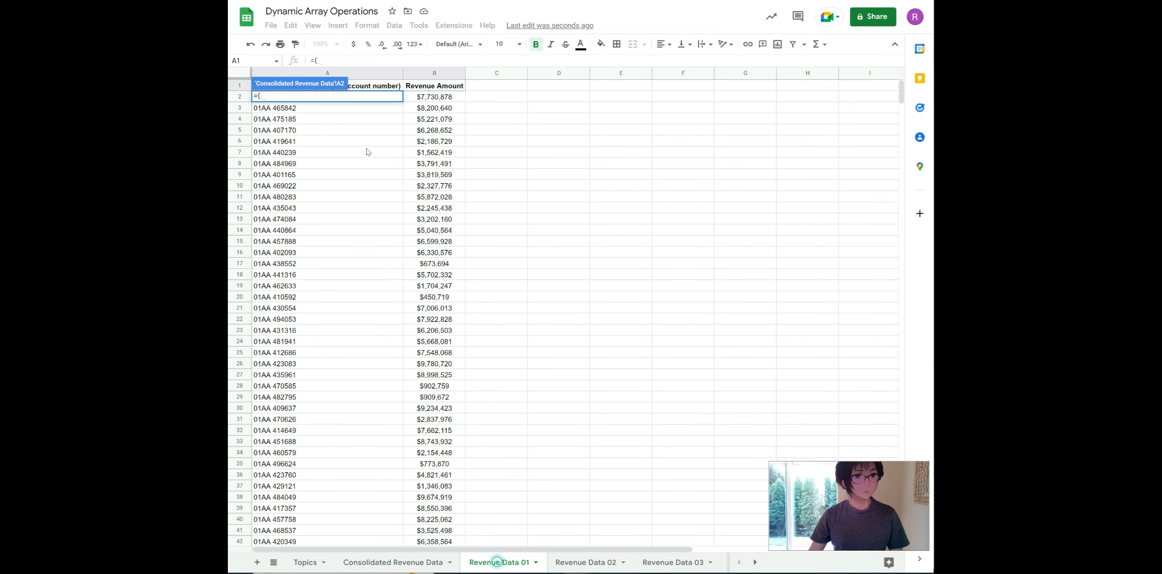
pyautogui.click(438, 95)
pyautogui.hotkey('shift', 'Left')
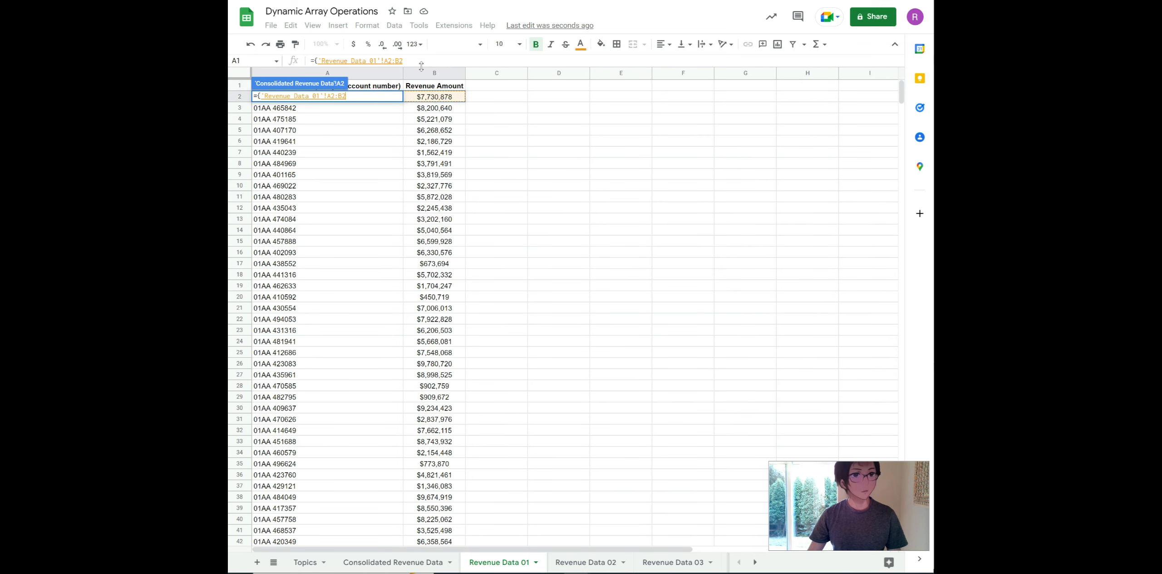
pyautogui.hotkey('ctrl', 'shift', 'Down')
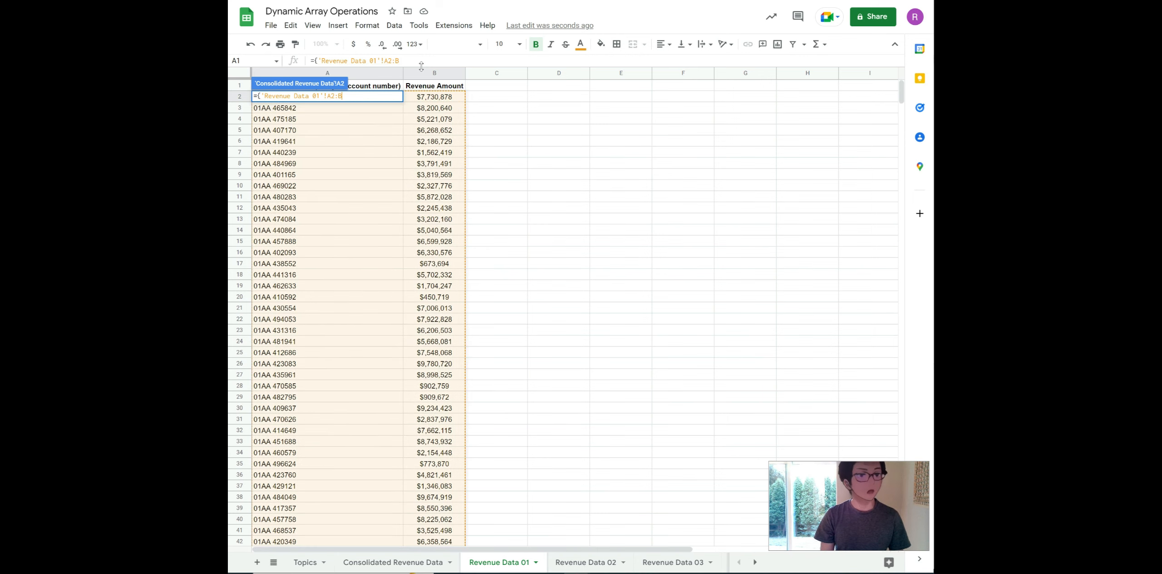
pyautogui.write('}')
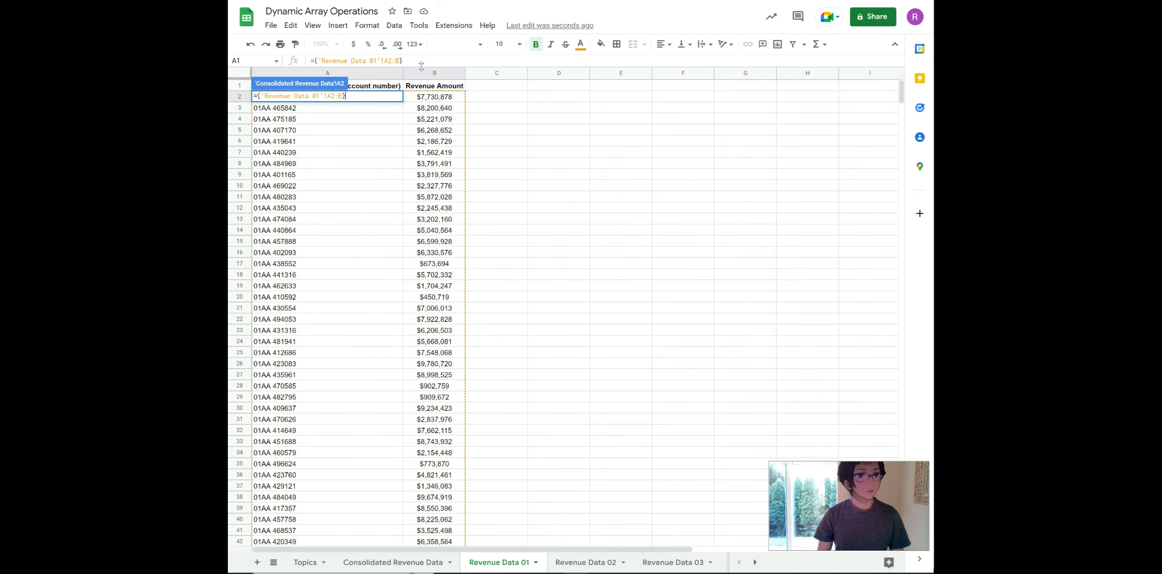
pyautogui.press('Return')
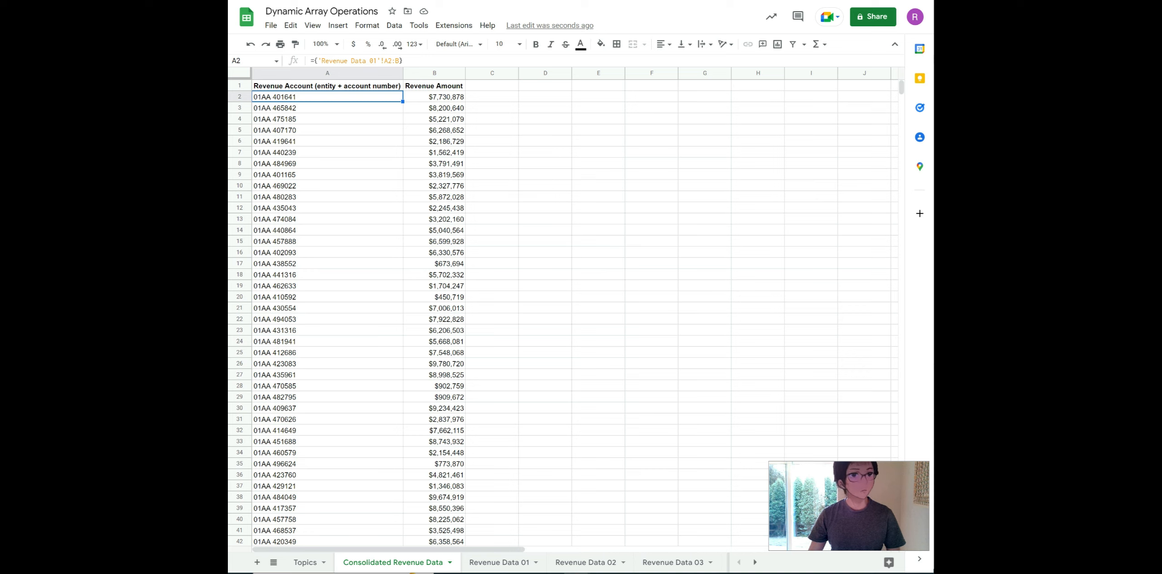
# Step: Append a second copy of 'Revenue Data 01'!A2:B to the A2 array formula, separated by a semicolon
pyautogui.moveTo(399, 60); pyautogui.dragTo(318, 60)
pyautogui.hotkey('ctrl', 'c')
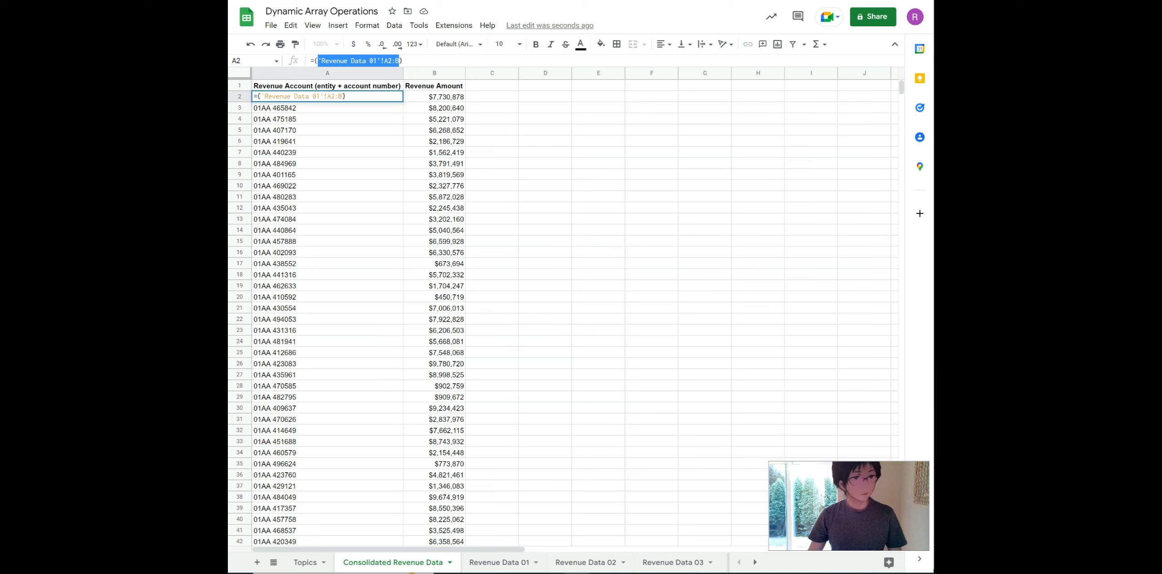
pyautogui.click(399, 60)
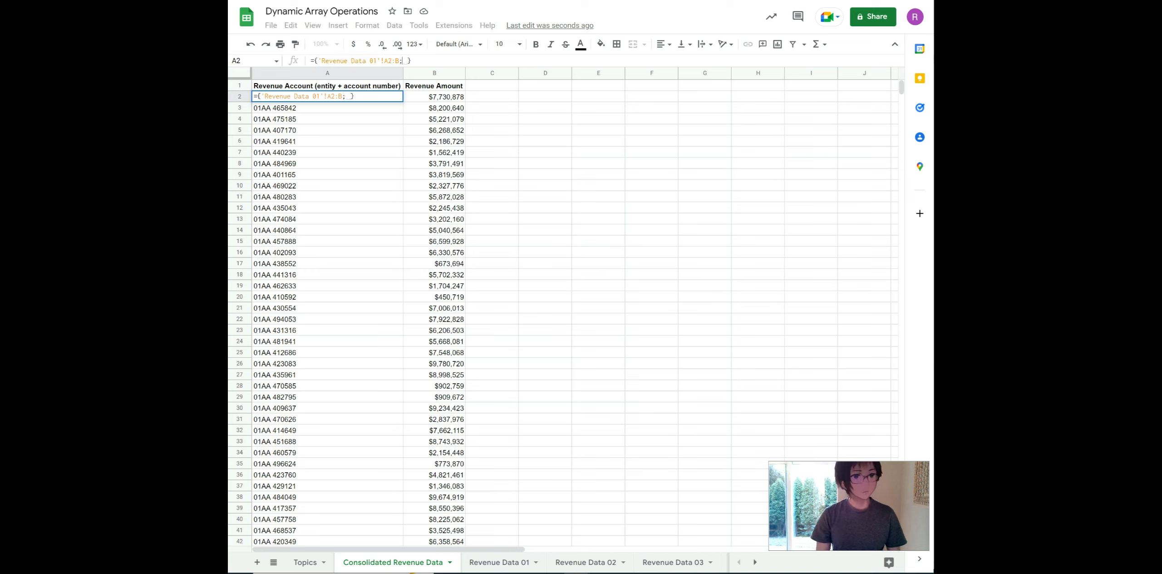
pyautogui.write(',')
pyautogui.press('BackSpace')
pyautogui.press('BackSpace')
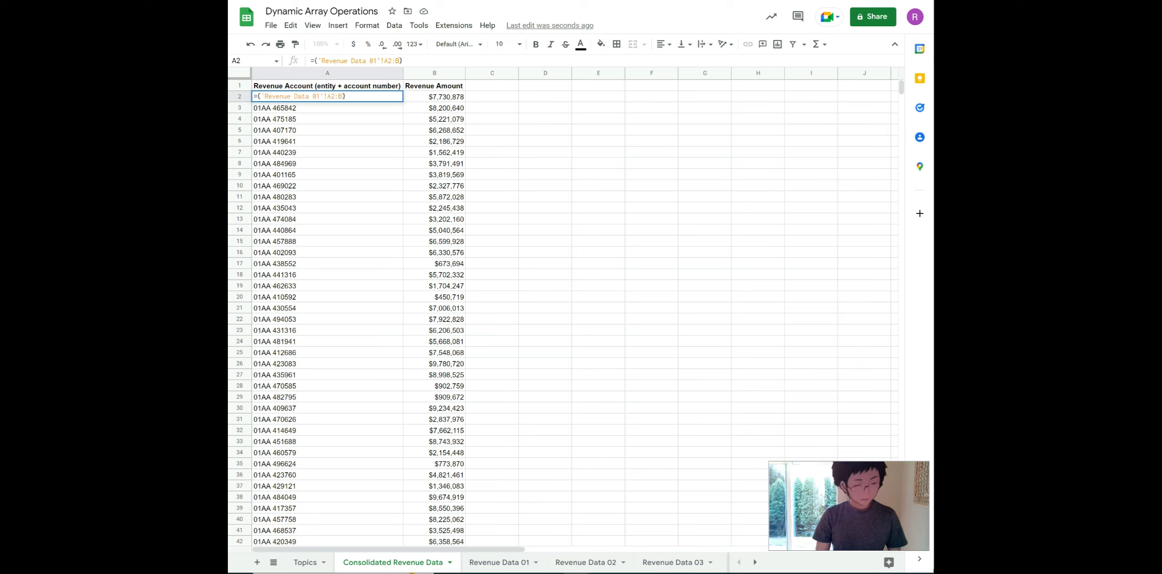
pyautogui.write(';')
pyautogui.hotkey('ctrl', 'v')
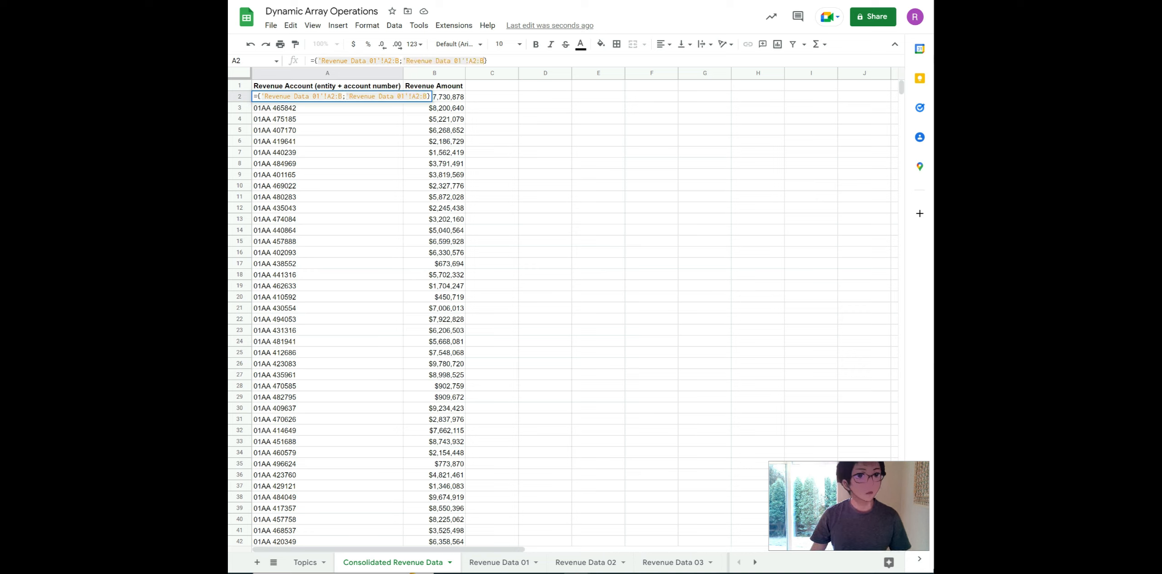
# Step: Point the second range in the A2 formula to 'Revenue Data 02'!A2:B and inspect the stacked data down column A
pyautogui.click(460, 61)
pyautogui.press('BackSpace')
pyautogui.write('2')
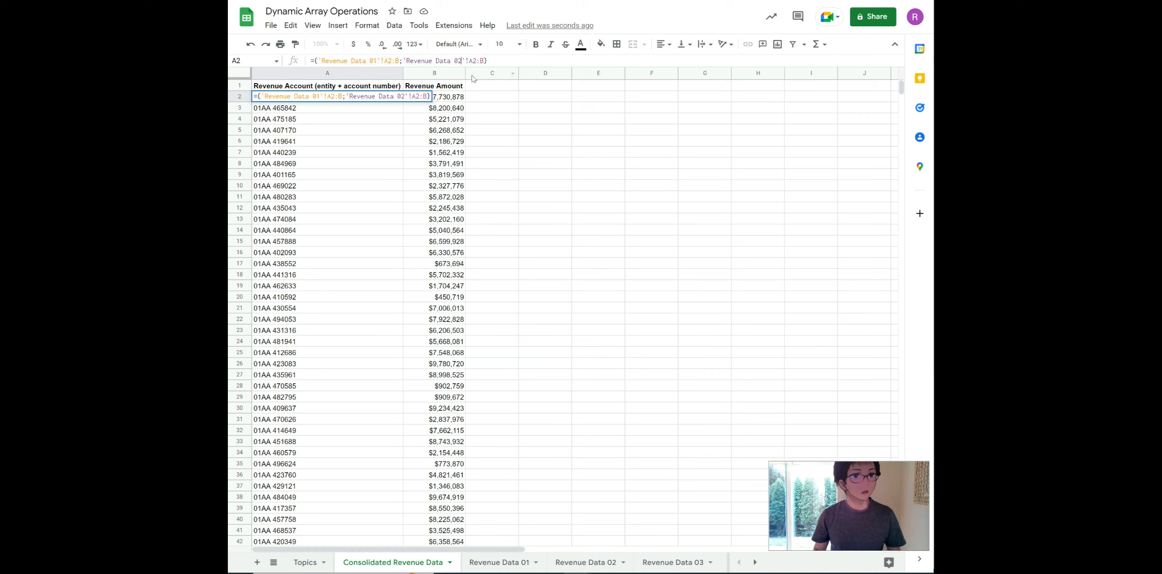
pyautogui.press('Return')
pyautogui.hotkey('ctrl', 'Down')
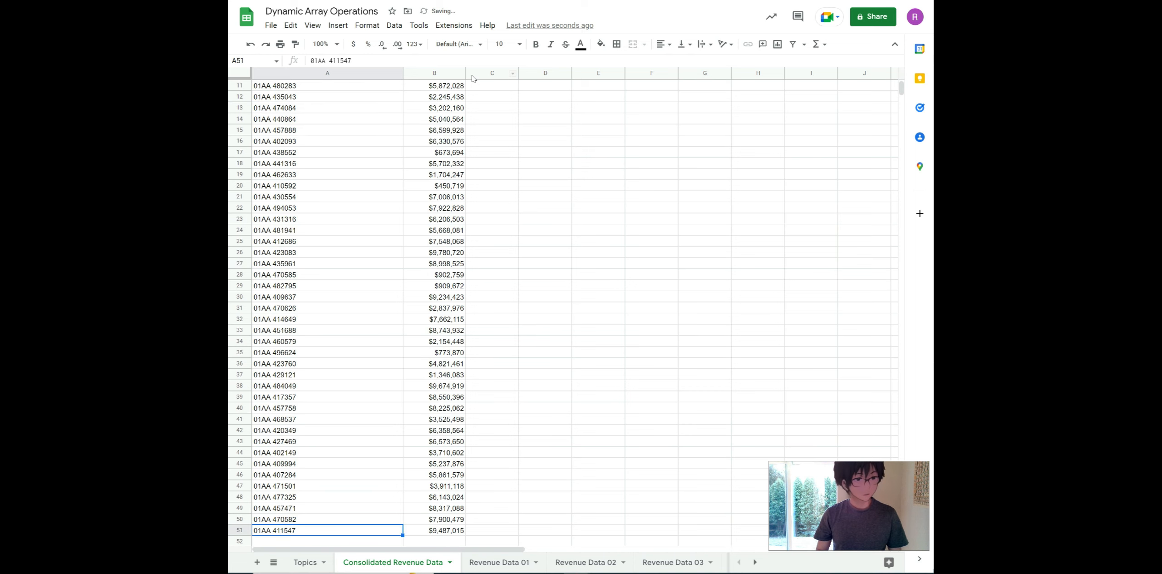
pyautogui.hotkey('ctrl', 'Down')
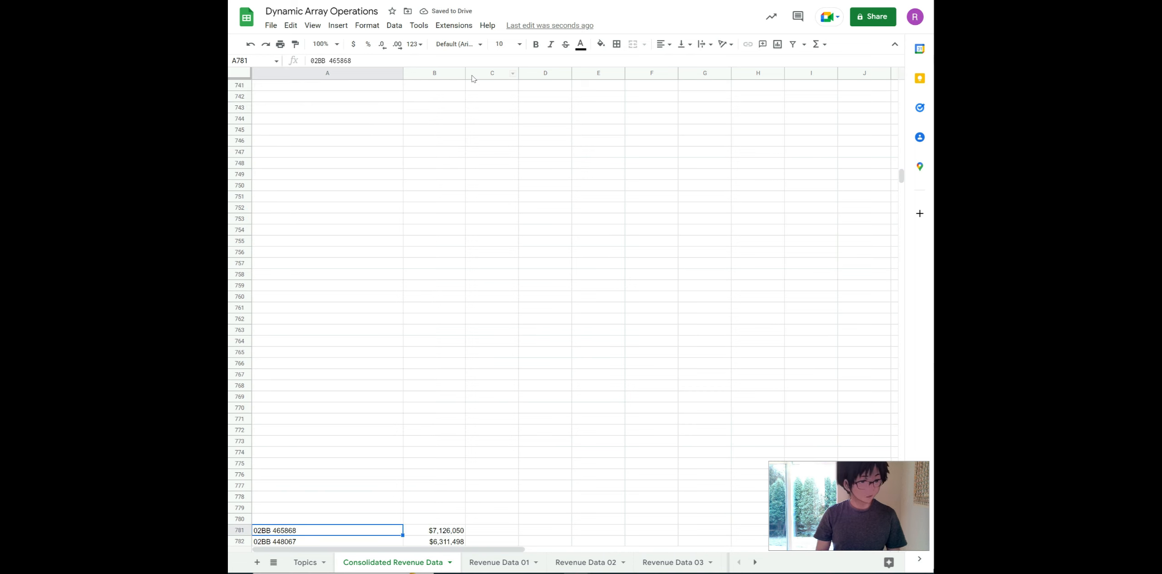
pyautogui.hotkey('ctrl', 'Down')
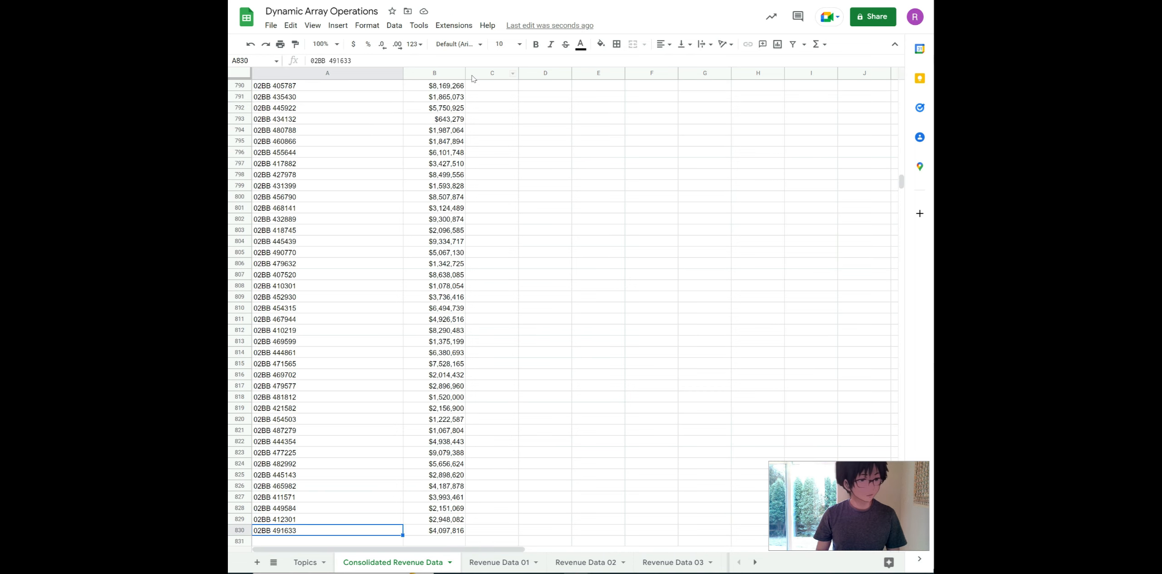
pyautogui.hotkey('ctrl', 'Up')
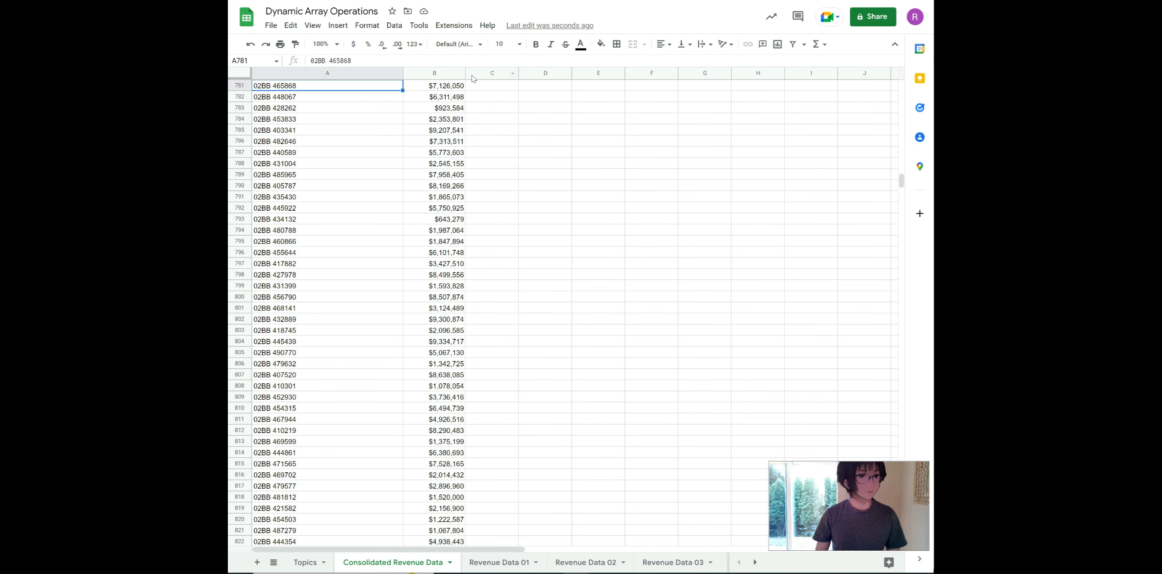
pyautogui.hotkey('ctrl', 'Up')
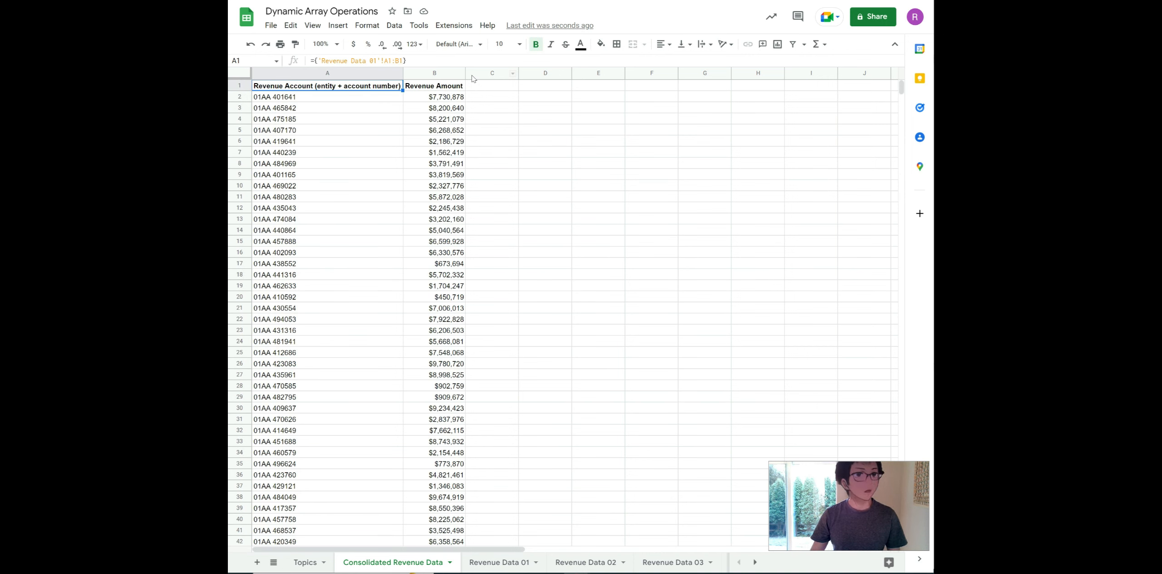
# Step: Try a comma instead of the semicolon between the two ranges in A2 and examine the output in C2:D26
pyautogui.doubleClick(363, 98)
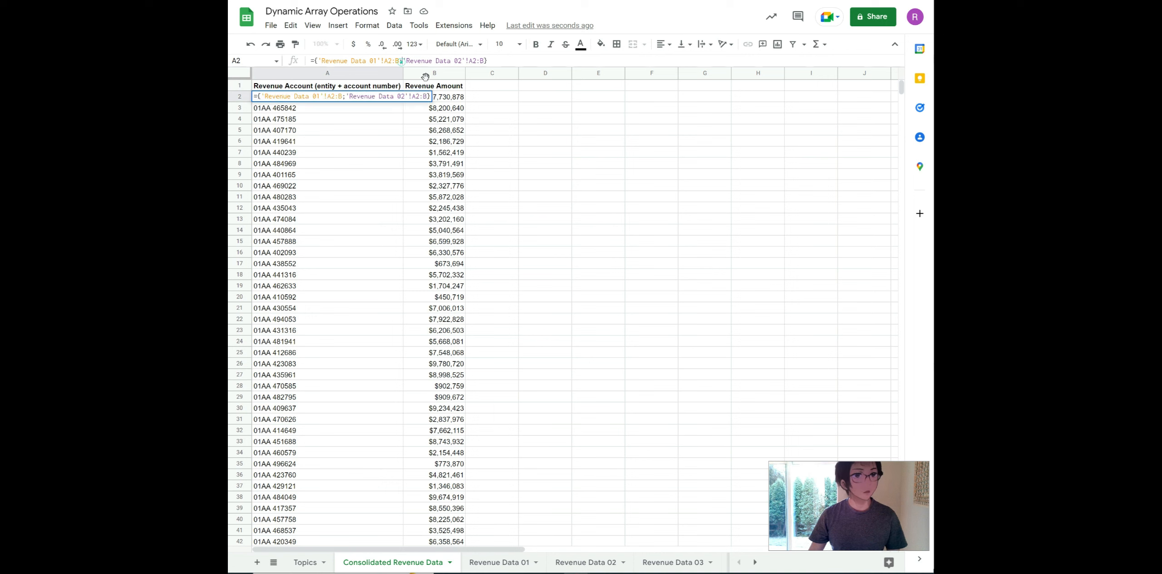
pyautogui.press('BackSpace')
pyautogui.write(',')
pyautogui.press('Return')
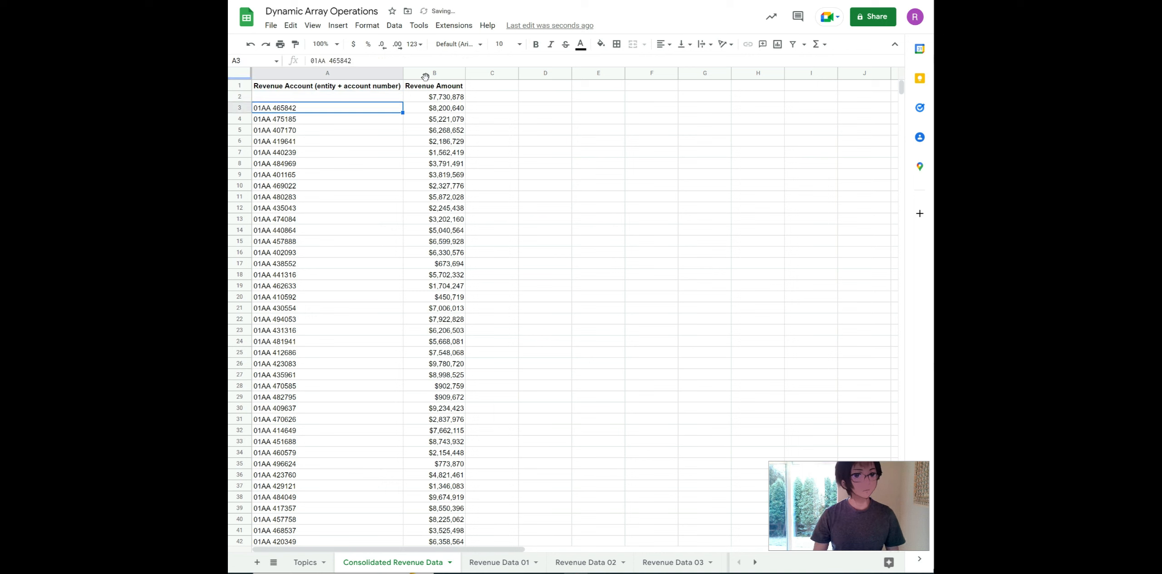
pyautogui.moveTo(488, 100); pyautogui.dragTo(534, 365)
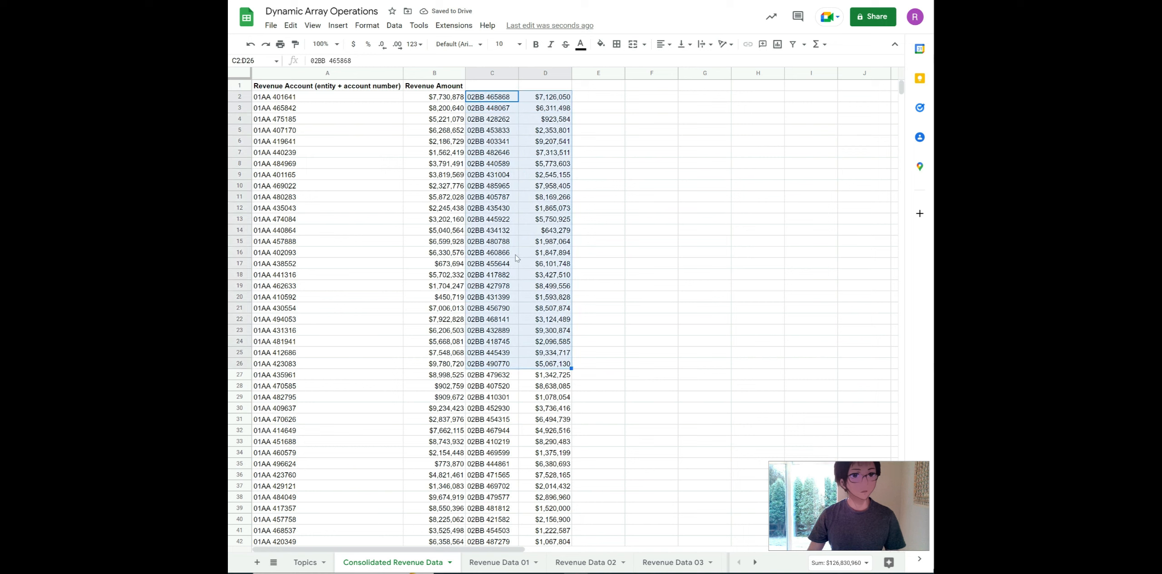
# Step: Restore the semicolon between the two ranges in the A2 formula
pyautogui.press('Left')
pyautogui.press('Left')
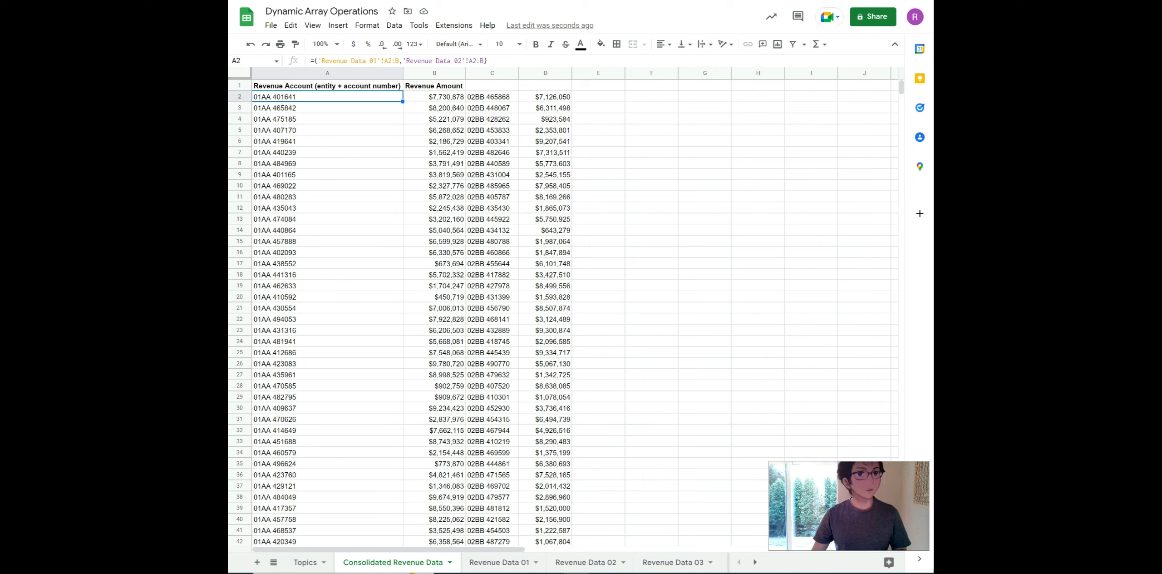
pyautogui.click(402, 60)
pyautogui.press('BackSpace')
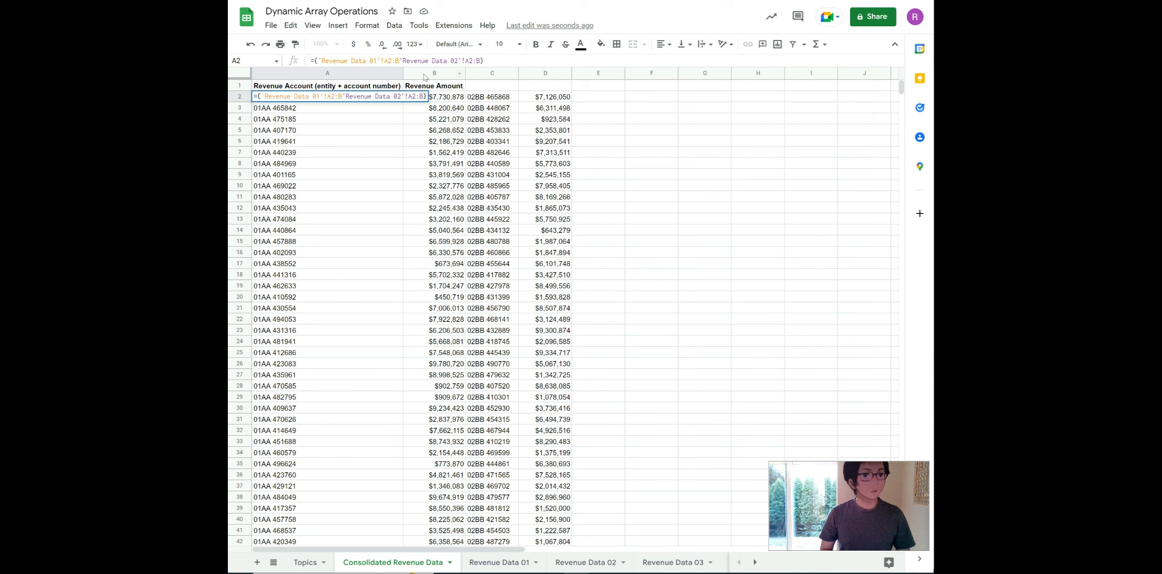
pyautogui.write(';')
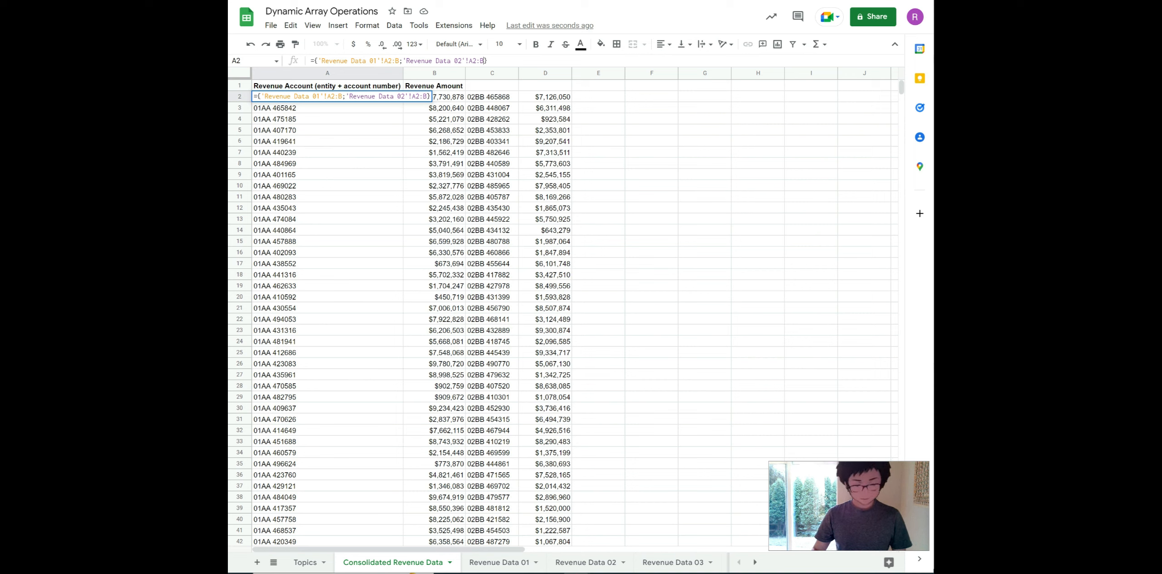
# Step: Append 'Revenue Data 03'!A2:B as a third semicolon-separated range in the A2 array formula
pyautogui.write(';')
pyautogui.write("'Revenue Data 01'!A2:B")
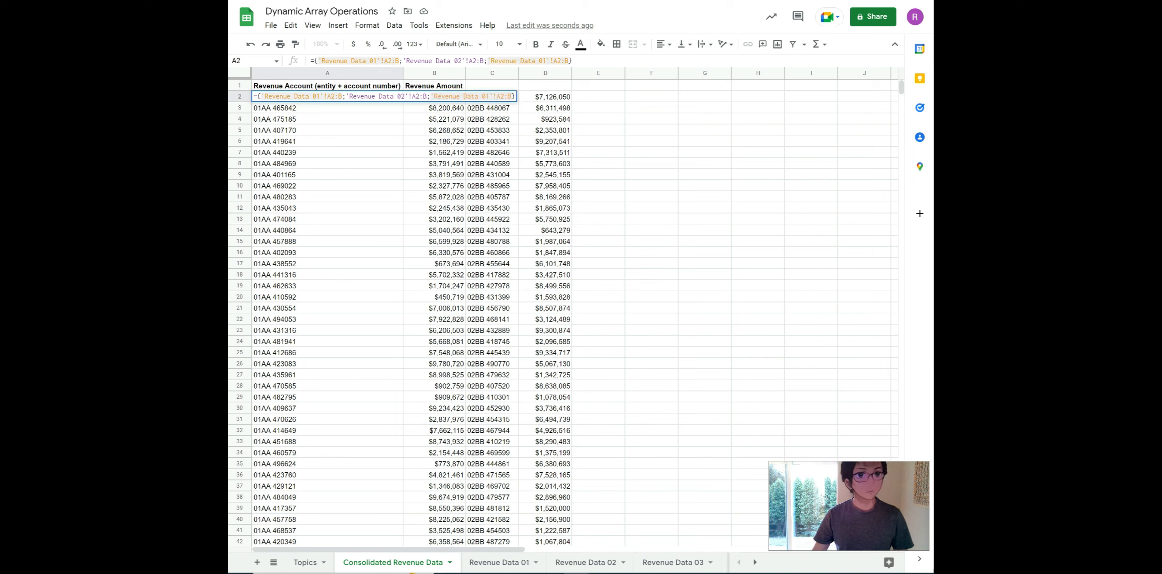
pyautogui.press('BackSpace')
pyautogui.write('3')
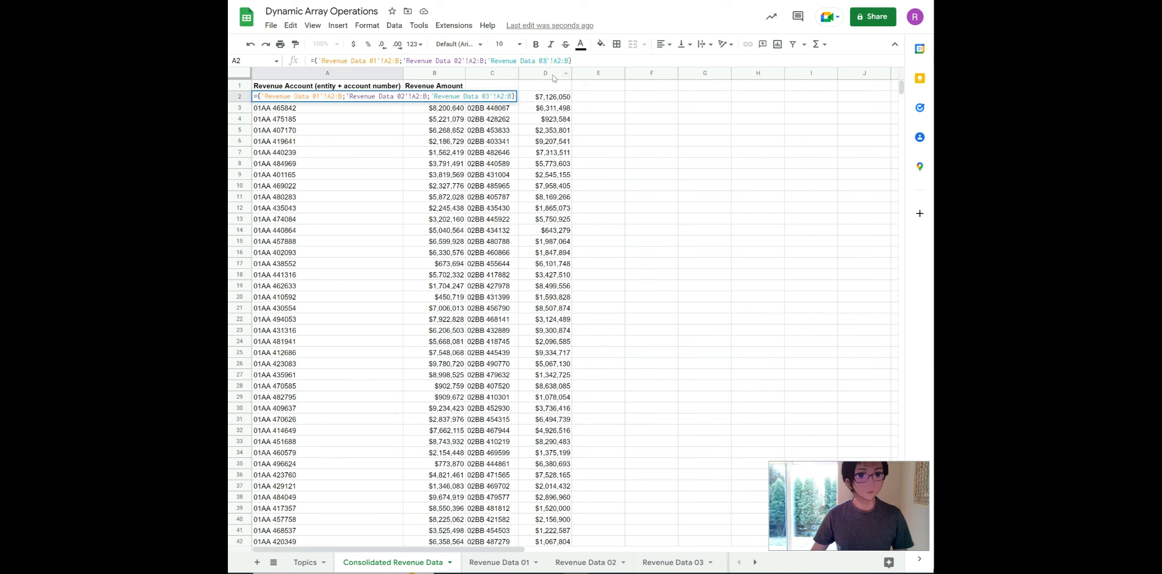
# Step: Append two semicolon-separated copies of 'Revenue Data 01'!A2:B after the third range in the A2 array formula
pyautogui.press('Right')
pyautogui.press('Right')
pyautogui.press('Right')
pyautogui.press('Right')
pyautogui.press('Right')
pyautogui.press('Right')
pyautogui.write(';')
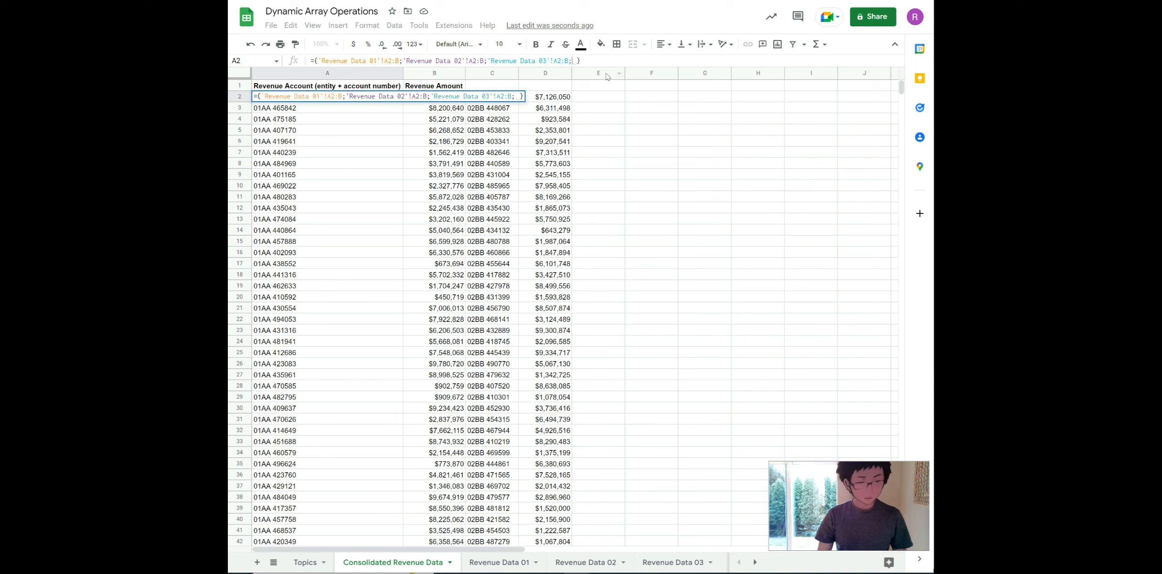
pyautogui.write("'Revenue Data 01'!A2:B")
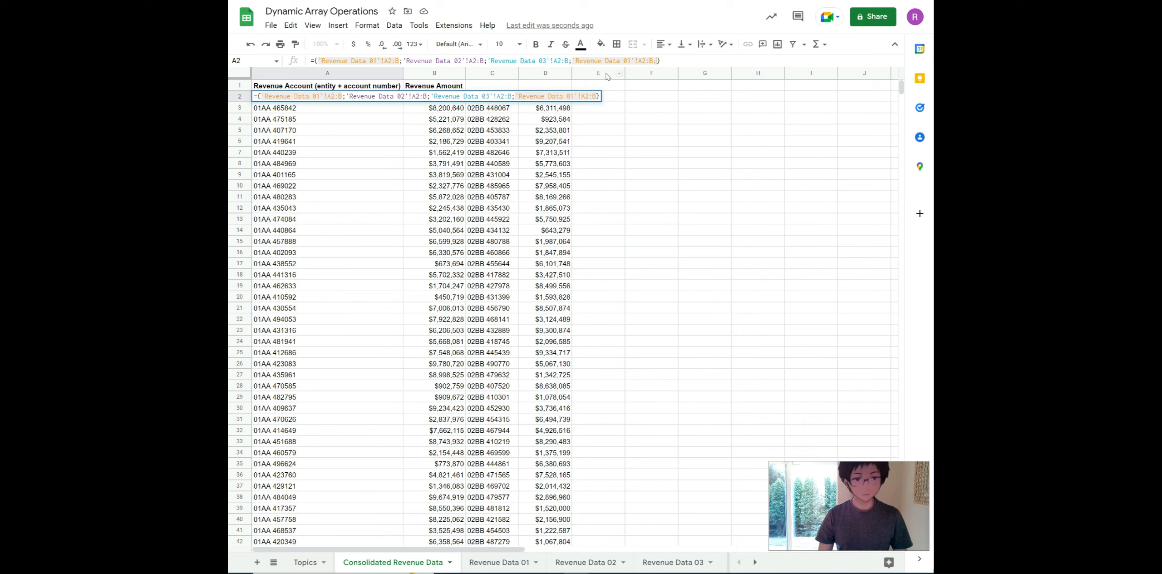
pyautogui.write(';')
pyautogui.write("'Revenue Data 01'!A2:B")
# Step: Point the fourth range in the A2 formula to 'Revenue Data 04'!A2:B
pyautogui.press('Left')
pyautogui.press('Left')
pyautogui.press('Left')
pyautogui.press('Left')
pyautogui.press('Left')
pyautogui.press('Left')
pyautogui.press('Left')
pyautogui.press('Left')
pyautogui.press('Left')
pyautogui.press('Left')
pyautogui.press('Left')
pyautogui.press('Left')
pyautogui.press('Left')
pyautogui.press('Left')
pyautogui.press('Left')
pyautogui.press('Left')
pyautogui.press('Left')
pyautogui.press('Left')
pyautogui.press('Left')
pyautogui.press('Left')
pyautogui.press('BackSpace')
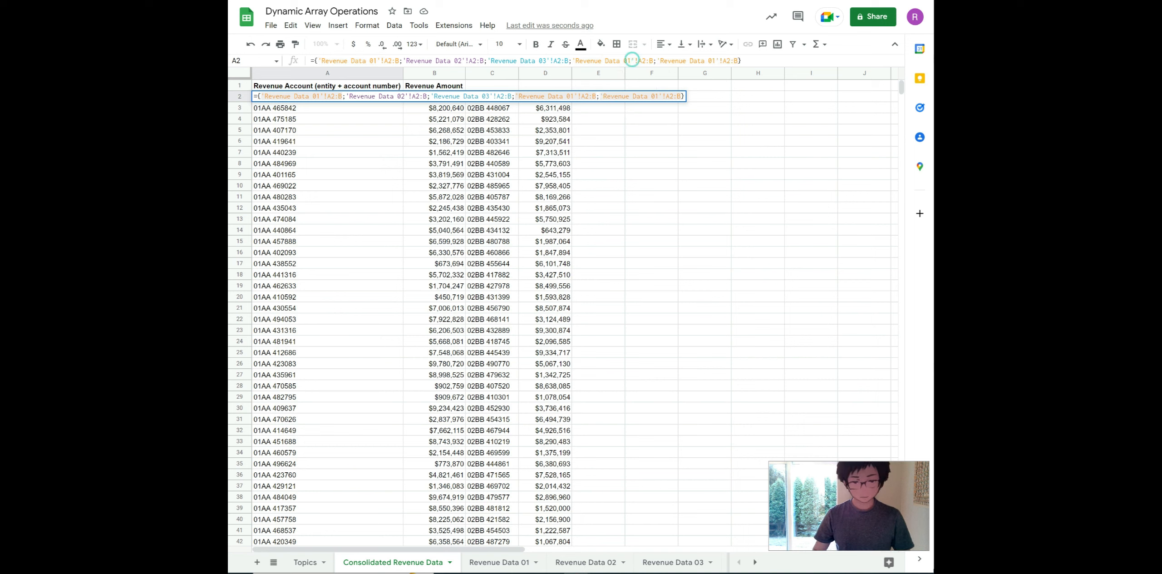
pyautogui.write('4')
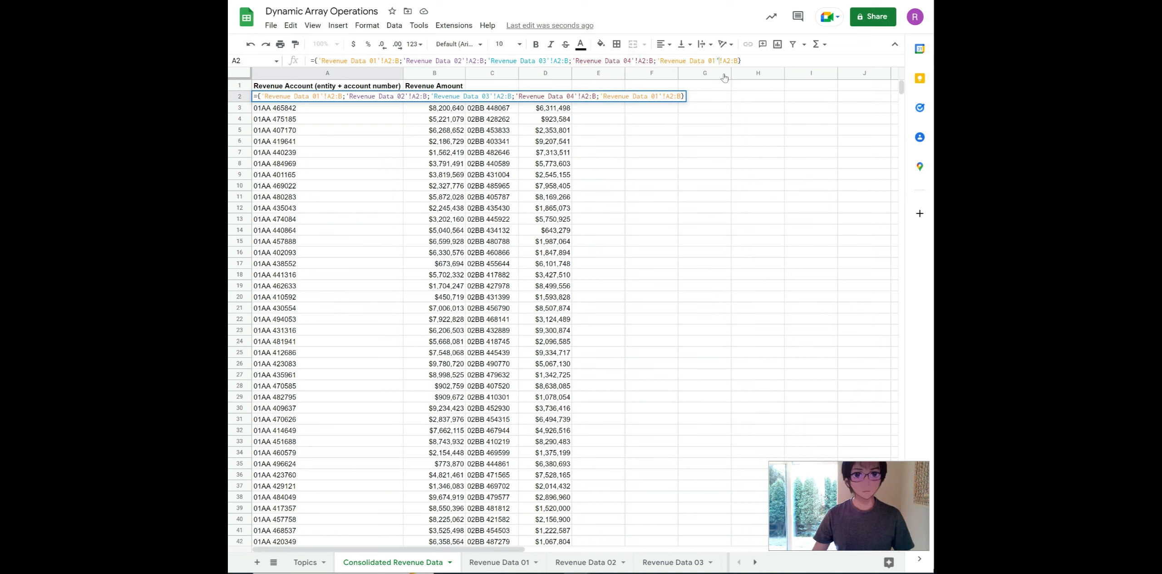
# Step: Point the fifth range in the A2 formula to 'Revenue Data 05'!A2:B and commit the formula
pyautogui.click(718, 59)
pyautogui.click(716, 61)
pyautogui.press('BackSpace')
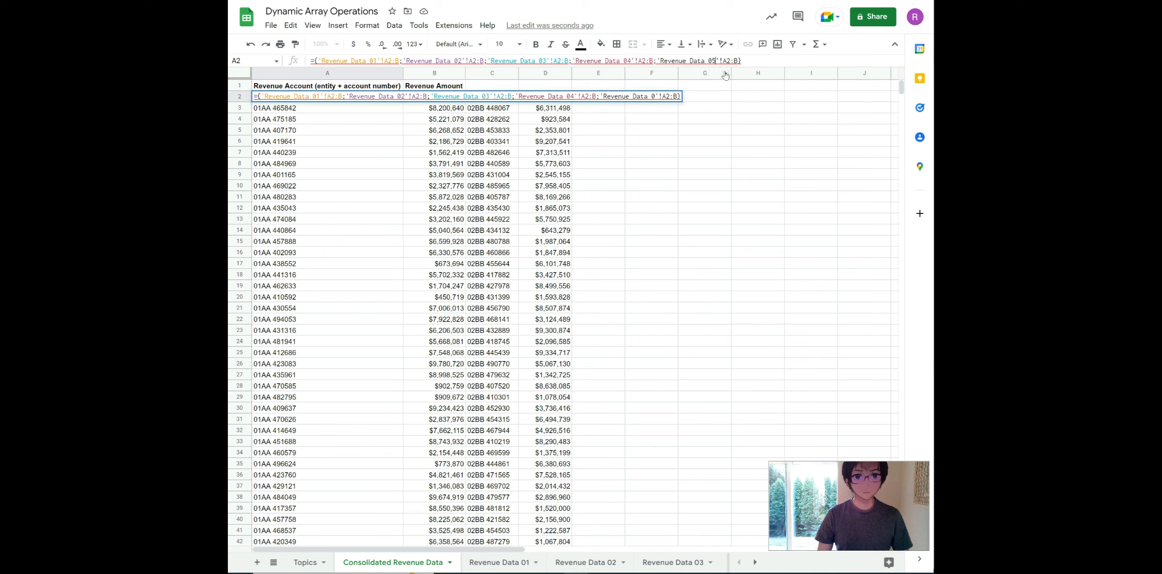
pyautogui.write('5')
pyautogui.press('Return')
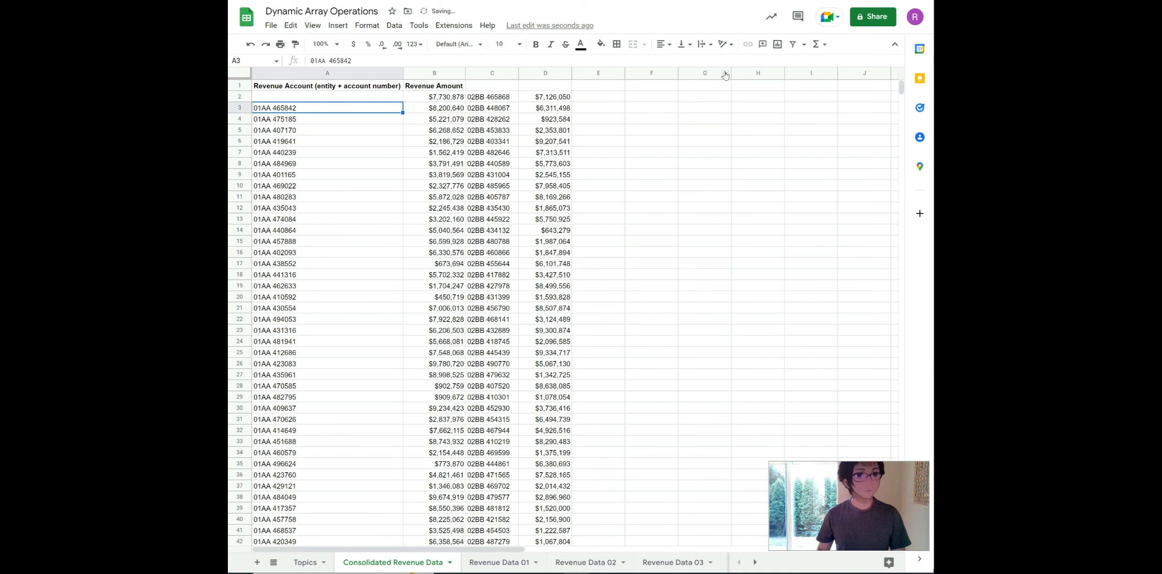
# Step: Examine the start and end of each stacked data block and the gaps between them down column A, then return to A2
pyautogui.click(381, 96)
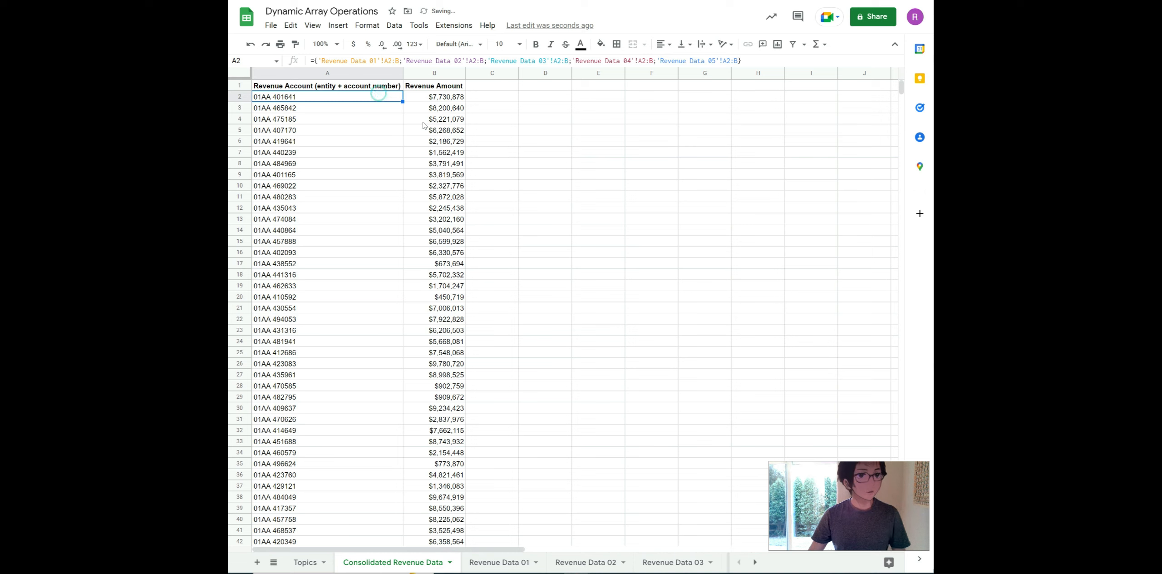
pyautogui.hotkey('ctrl', 'Down')
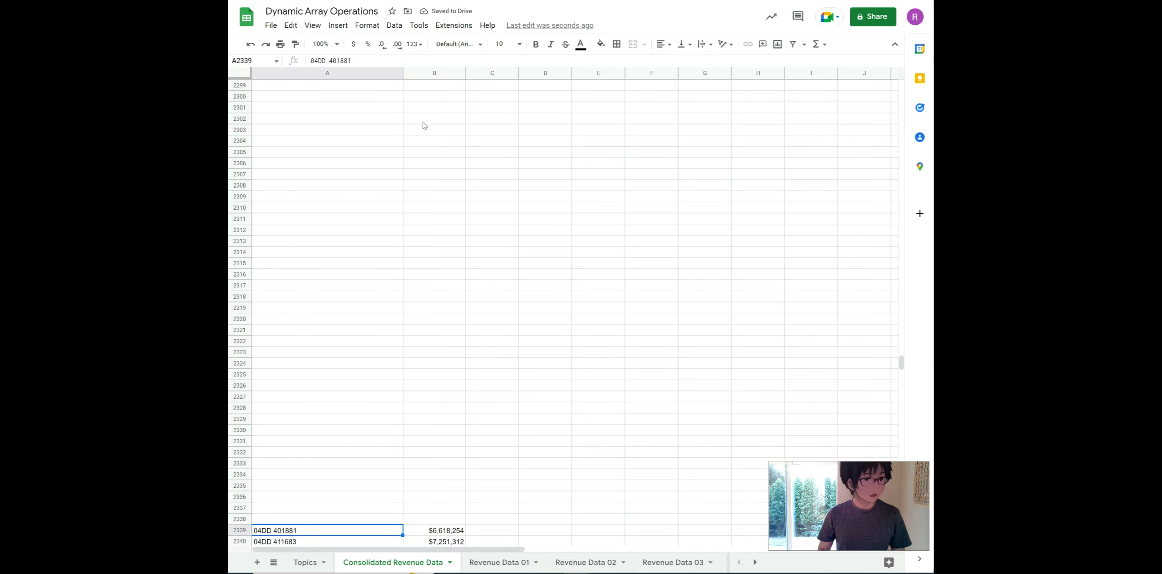
pyautogui.hotkey('ctrl', 'Up')
pyautogui.hotkey('ctrl', 'Up')
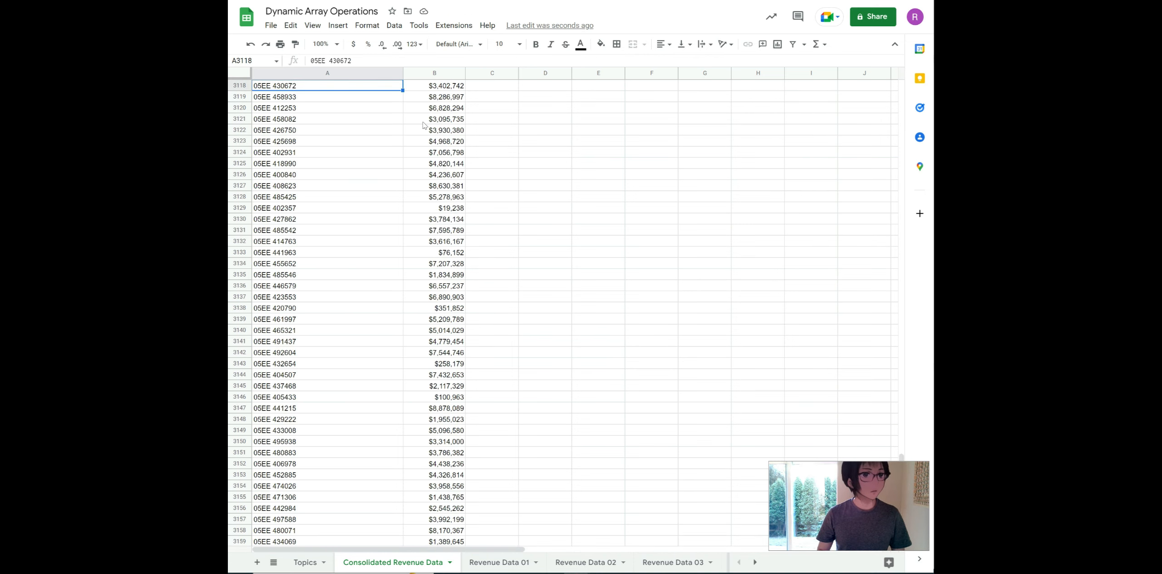
pyautogui.hotkey('ctrl', 'Up')
pyautogui.hotkey('ctrl', 'Up')
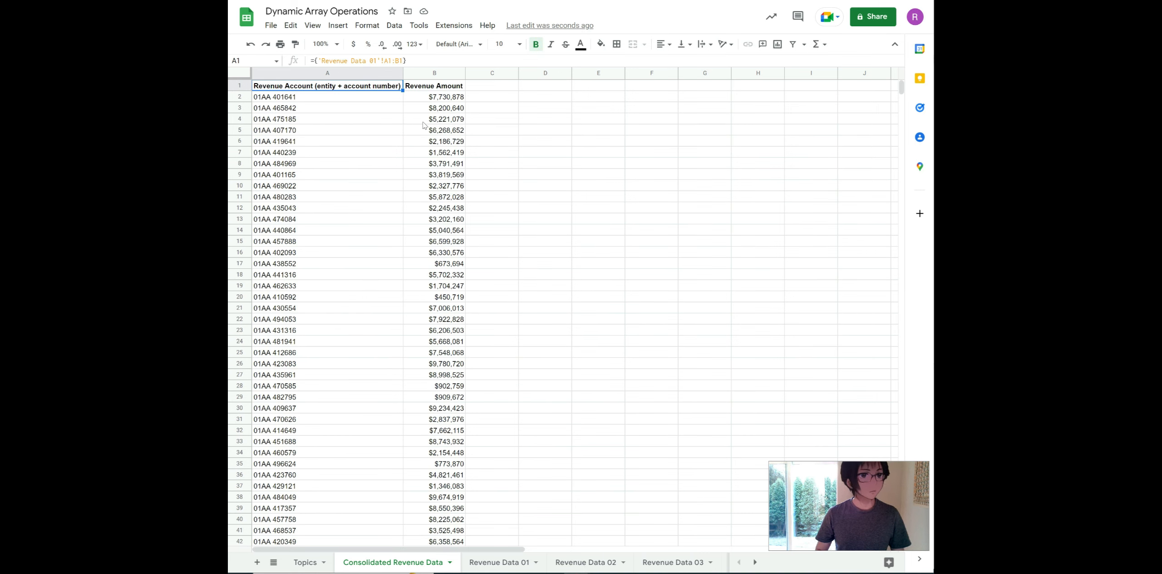
pyautogui.click(308, 98)
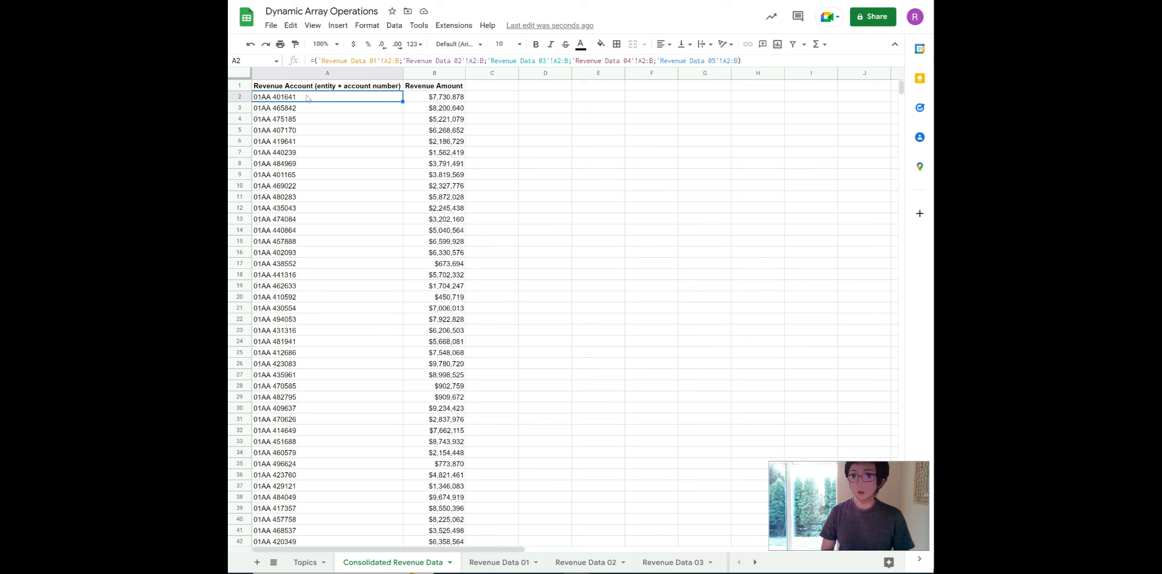
pyautogui.hotkey('ctrl', 'Down')
pyautogui.hotkey('ctrl', 'Down')
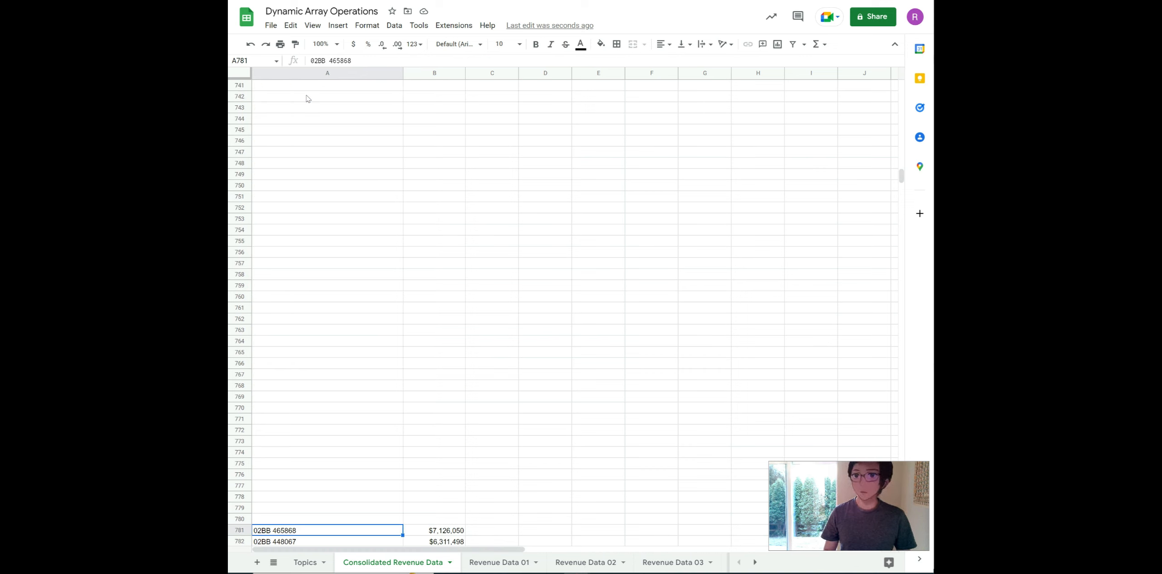
pyautogui.hotkey('ctrl', 'Down')
pyautogui.hotkey('ctrl', 'Down')
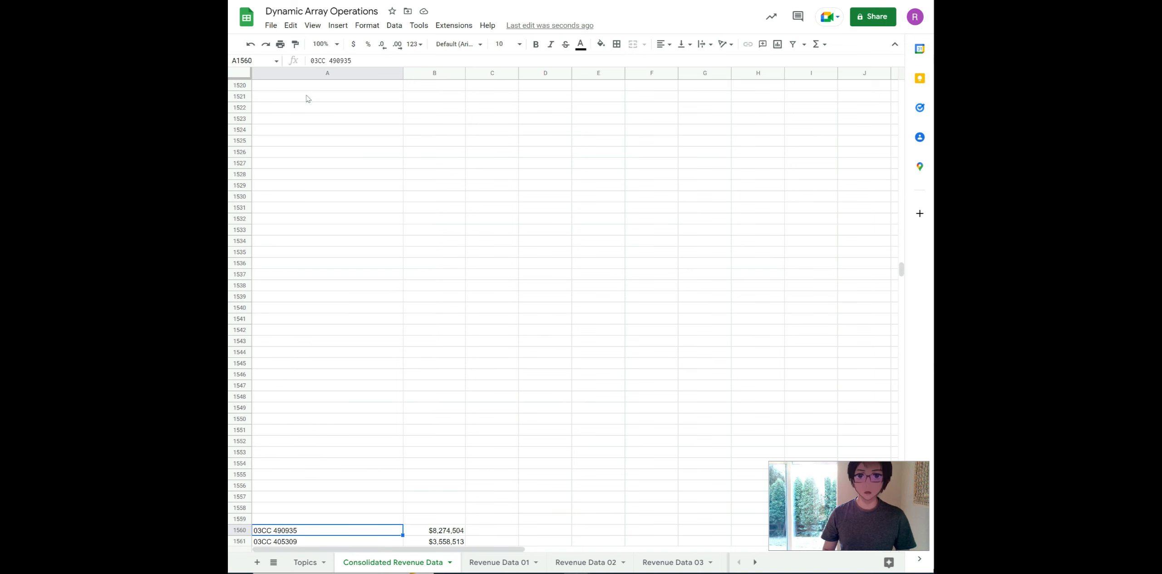
pyautogui.hotkey('ctrl', 'Down')
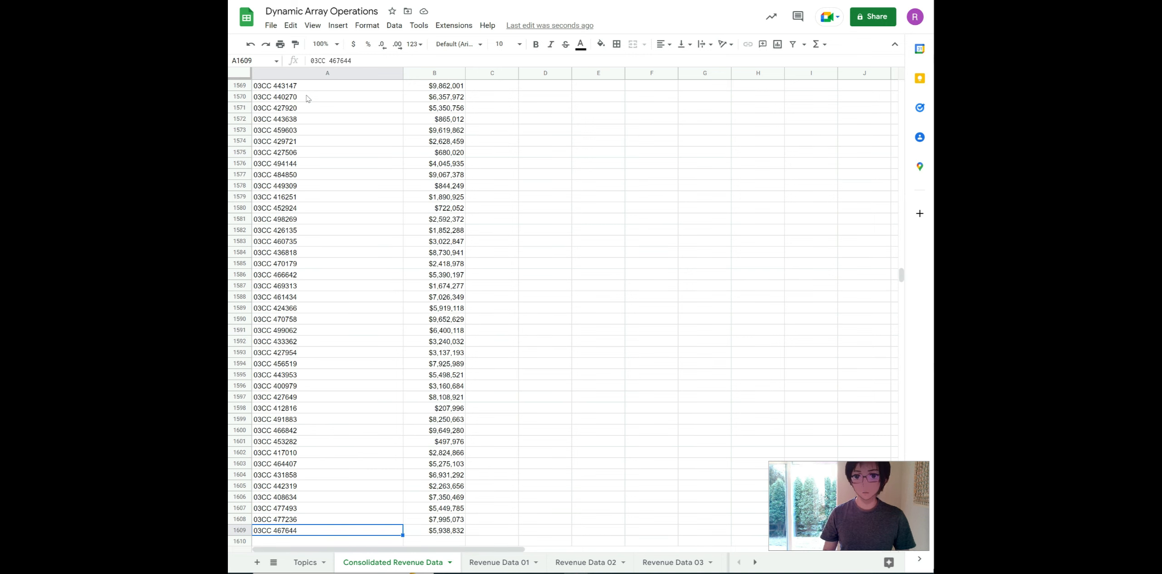
pyautogui.hotkey('ctrl', 'Down')
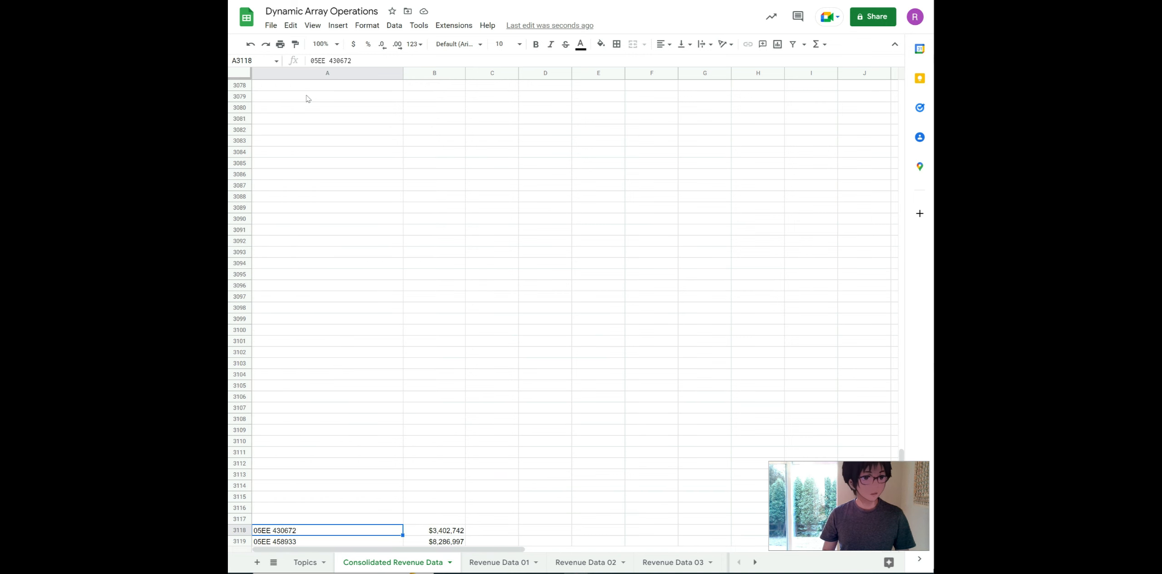
pyautogui.hotkey('ctrl', 'Up')
pyautogui.hotkey('ctrl', 'Up')
pyautogui.hotkey('ctrl', 'Up')
pyautogui.hotkey('ctrl', 'Up')
pyautogui.hotkey('ctrl', 'Up')
pyautogui.hotkey('ctrl', 'Up')
pyautogui.hotkey('ctrl', 'Up')
pyautogui.hotkey('ctrl', 'Up')
pyautogui.press('Down')
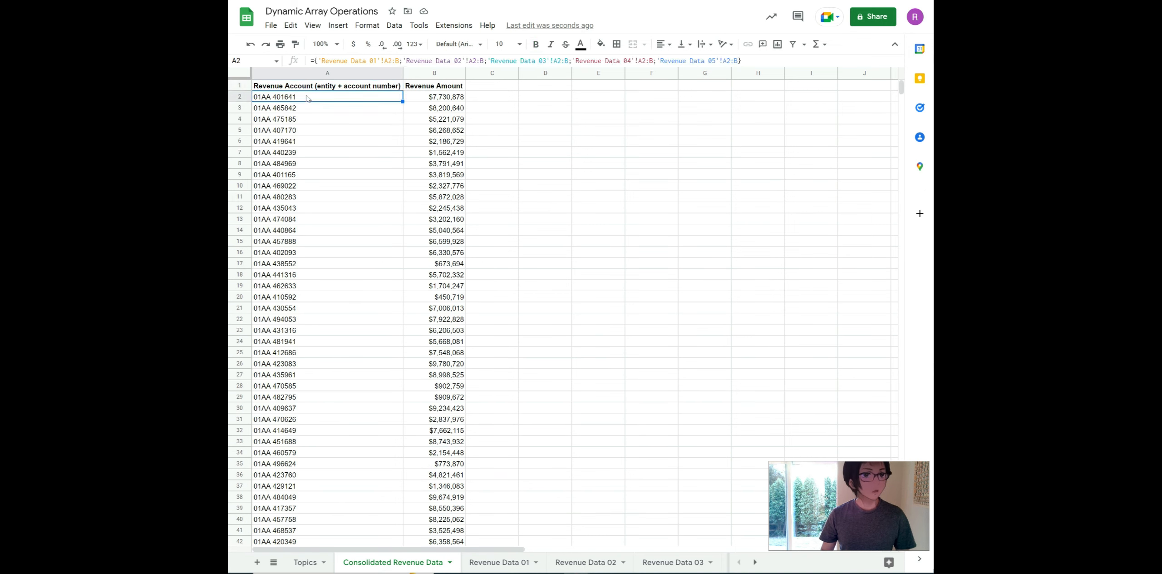
# Step: Wrap the A2 array in a SORT function that sorts by column 1 with ascending set to True
pyautogui.click(313, 61)
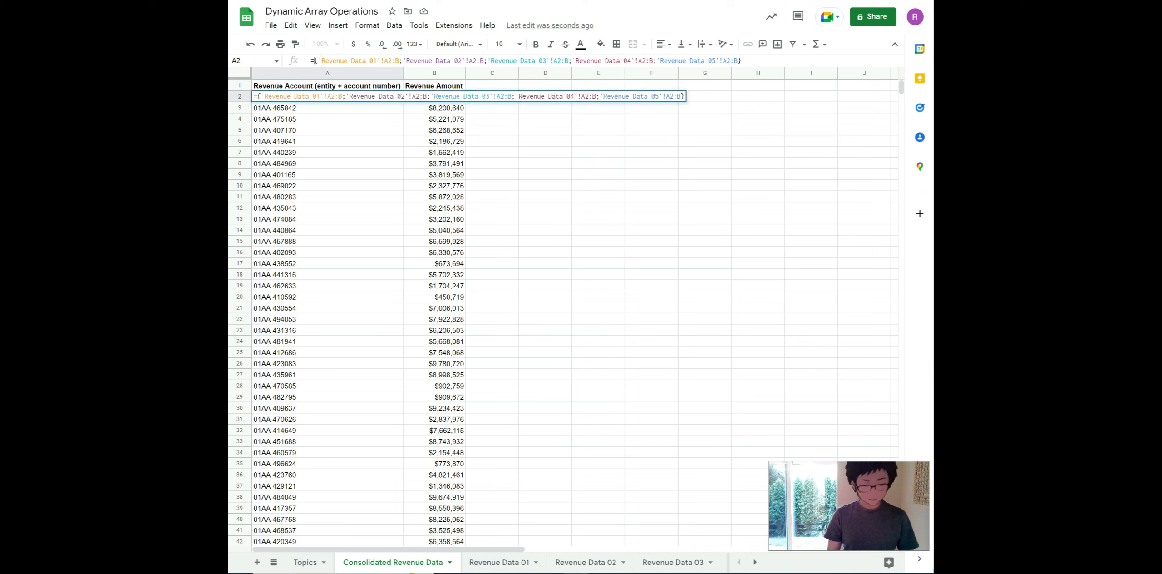
pyautogui.write('sort')
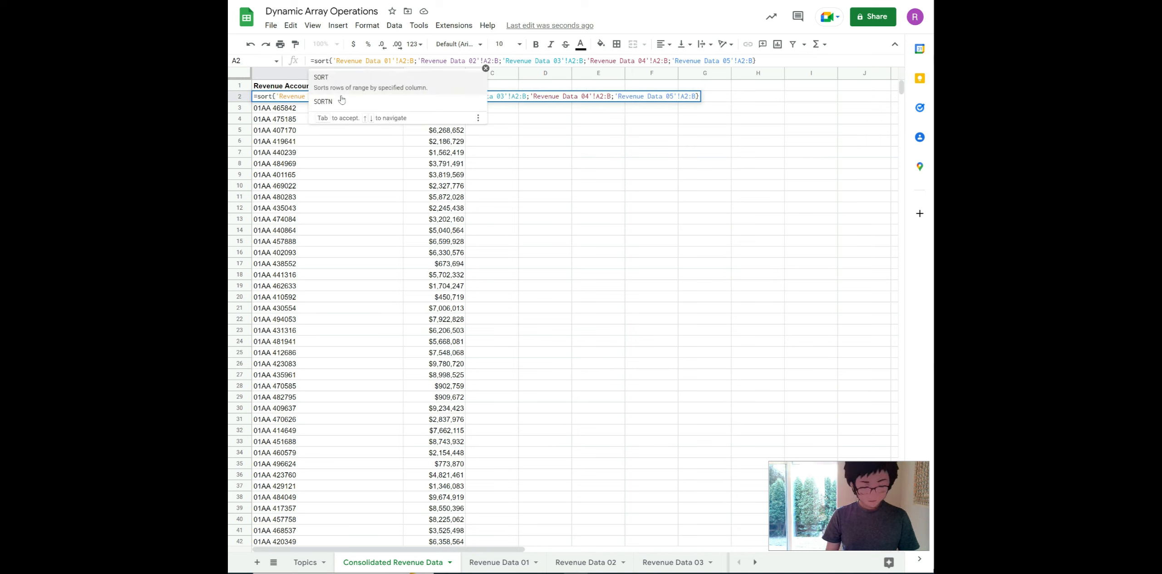
pyautogui.write('(')
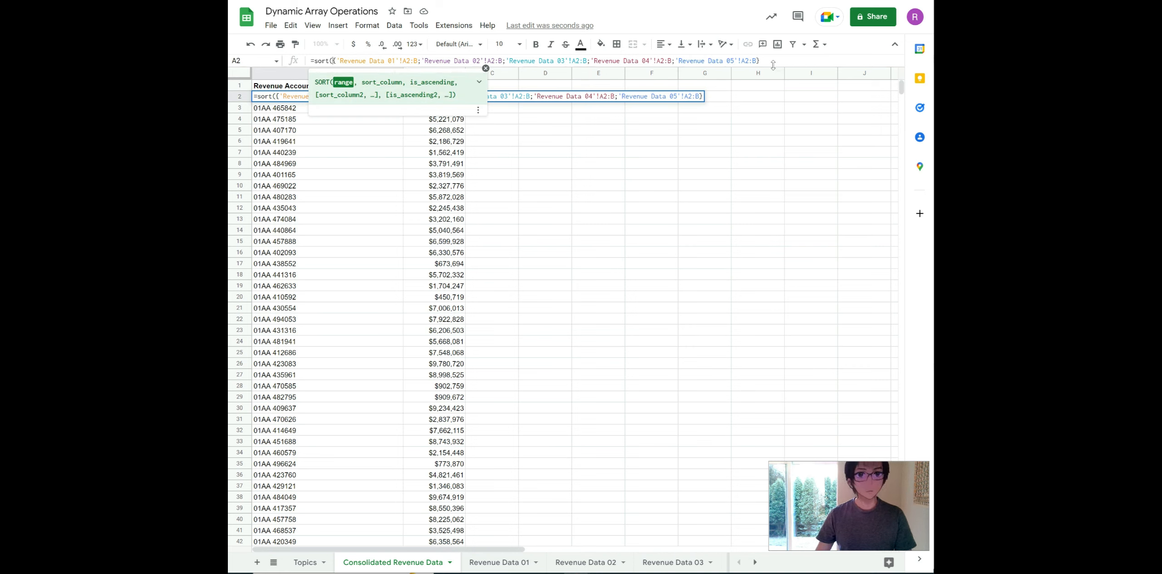
pyautogui.write(',1')
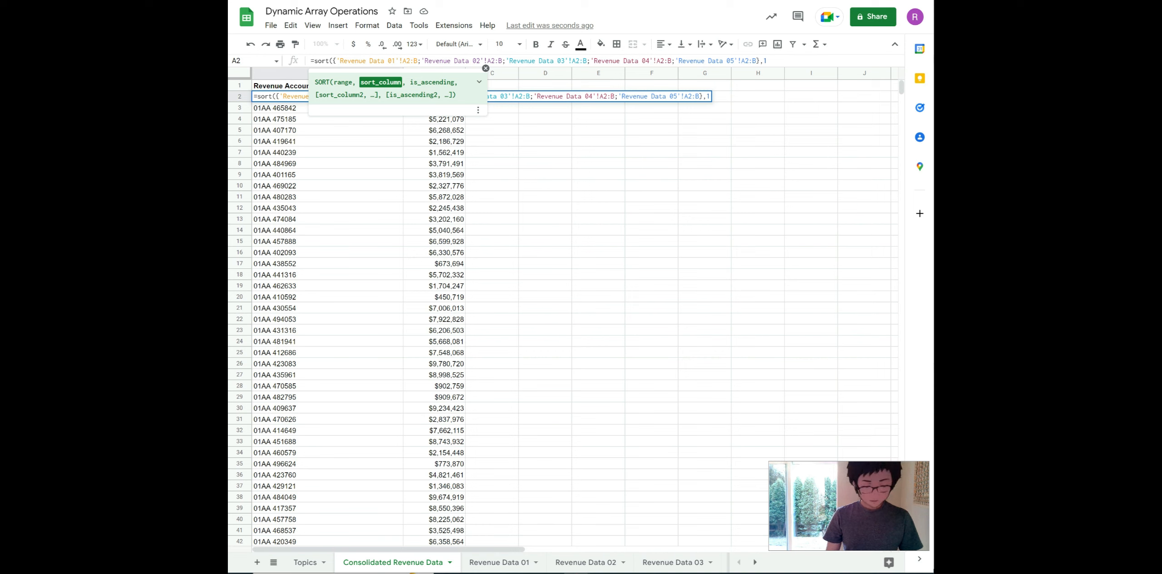
pyautogui.write(',True')
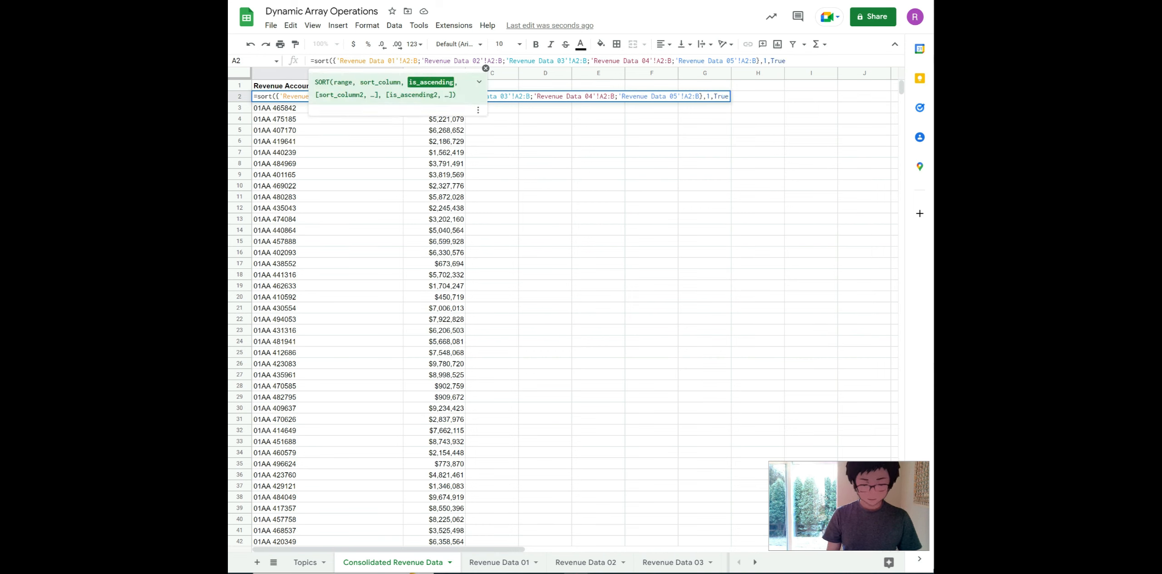
pyautogui.write(')')
pyautogui.press('Return')
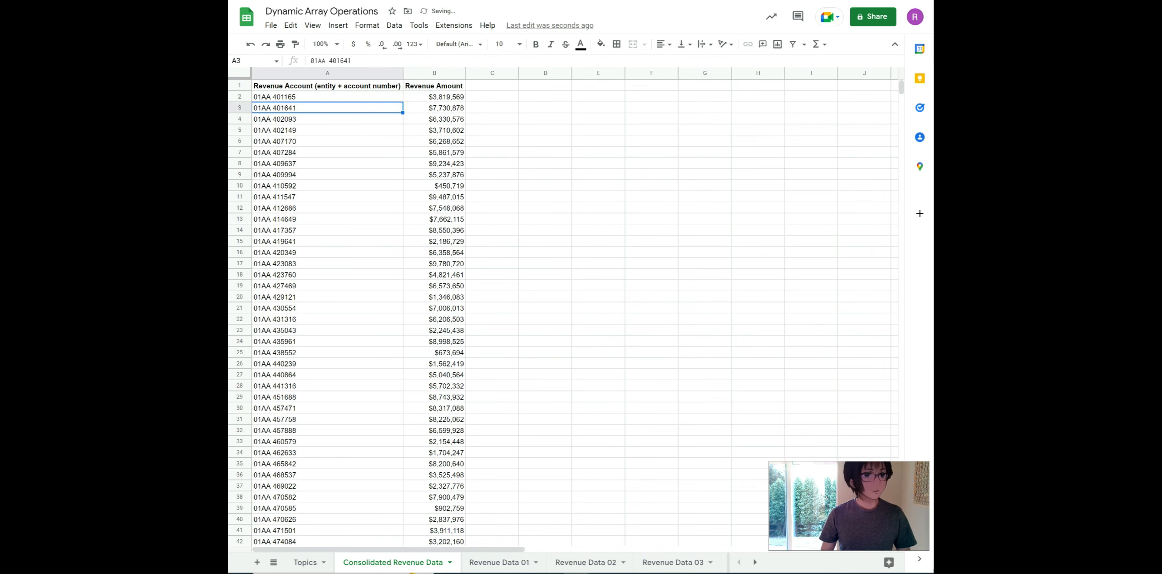
# Step: Inspect the sorted list down column A, including its last entry and the rows below it, and return to the top
pyautogui.hotkey('ctrl', 'Down')
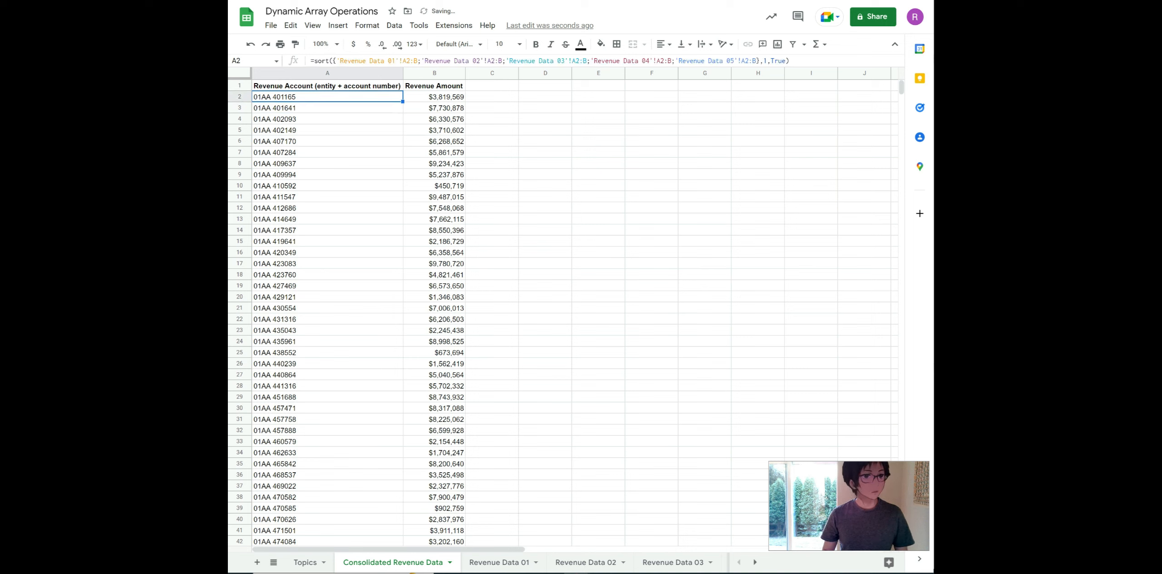
pyautogui.hotkey('ctrl', 'Up')
pyautogui.hotkey('ctrl', 'Down')
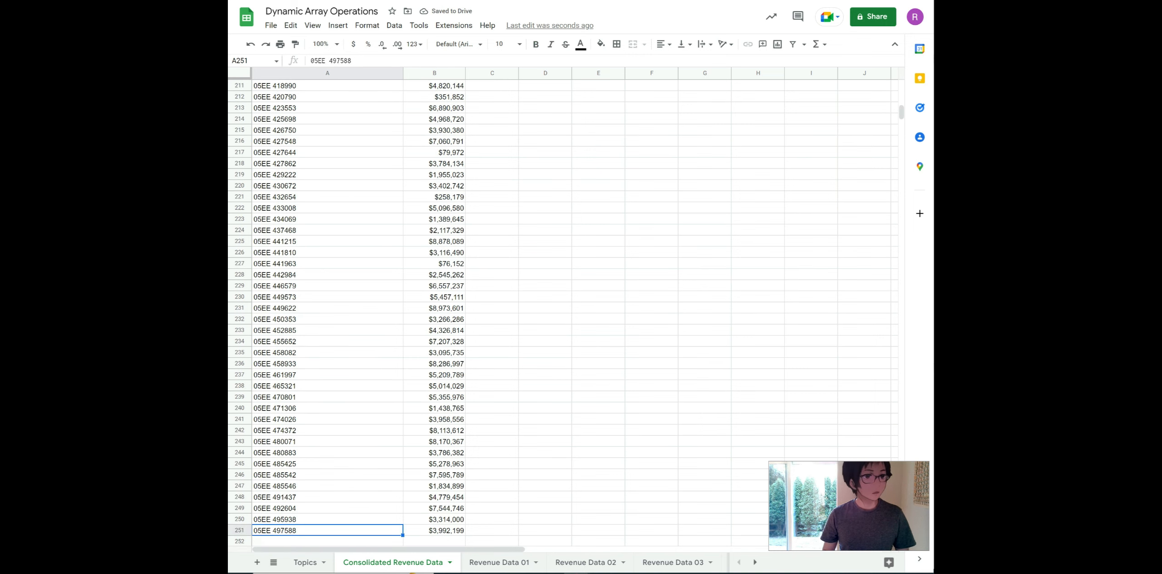
pyautogui.press('Down')
pyautogui.press('Down')
pyautogui.press('Down')
pyautogui.press('Down')
pyautogui.press('Down')
pyautogui.press('Up')
pyautogui.press('Up')
pyautogui.press('Up')
pyautogui.press('Up')
pyautogui.press('Up')
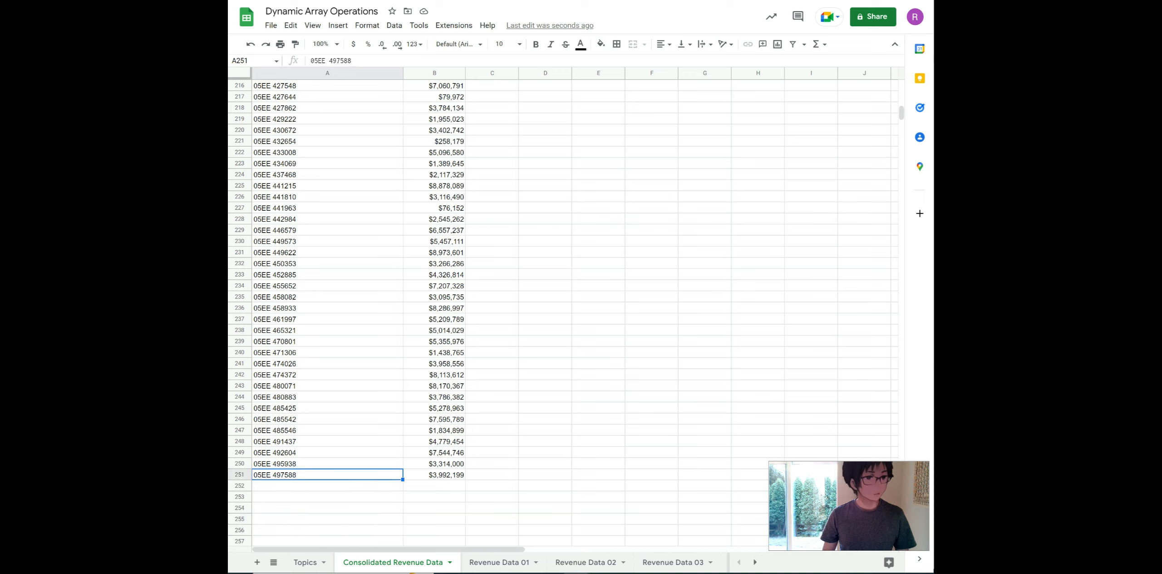
pyautogui.press('Down')
pyautogui.press('Down')
pyautogui.press('Down')
pyautogui.press('Down')
pyautogui.press('Down')
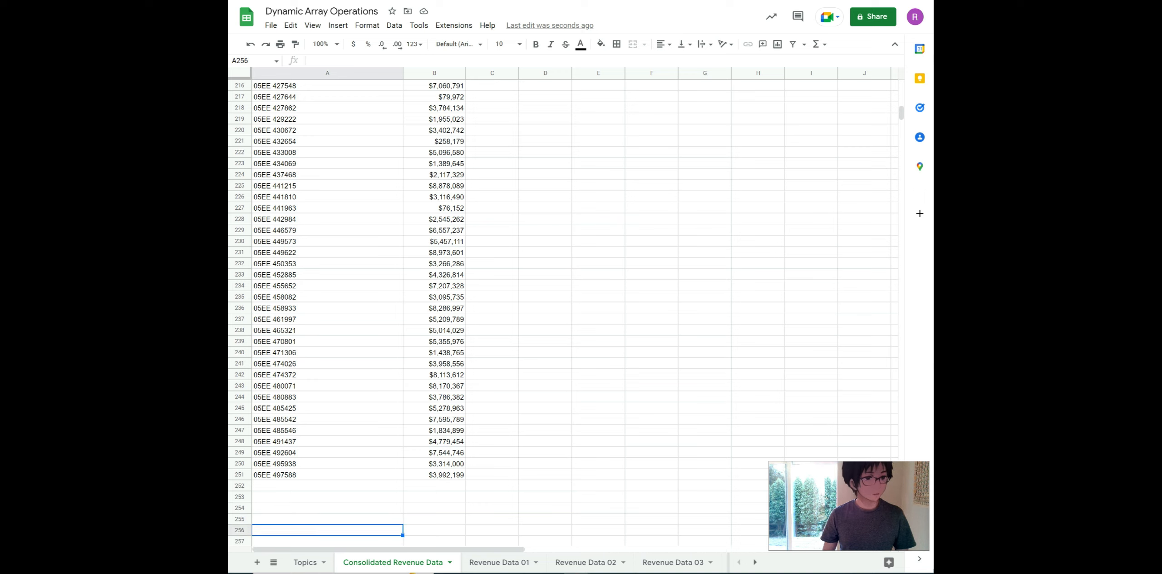
pyautogui.hotkey('ctrl', 'Down')
pyautogui.hotkey('ctrl', 'Home')
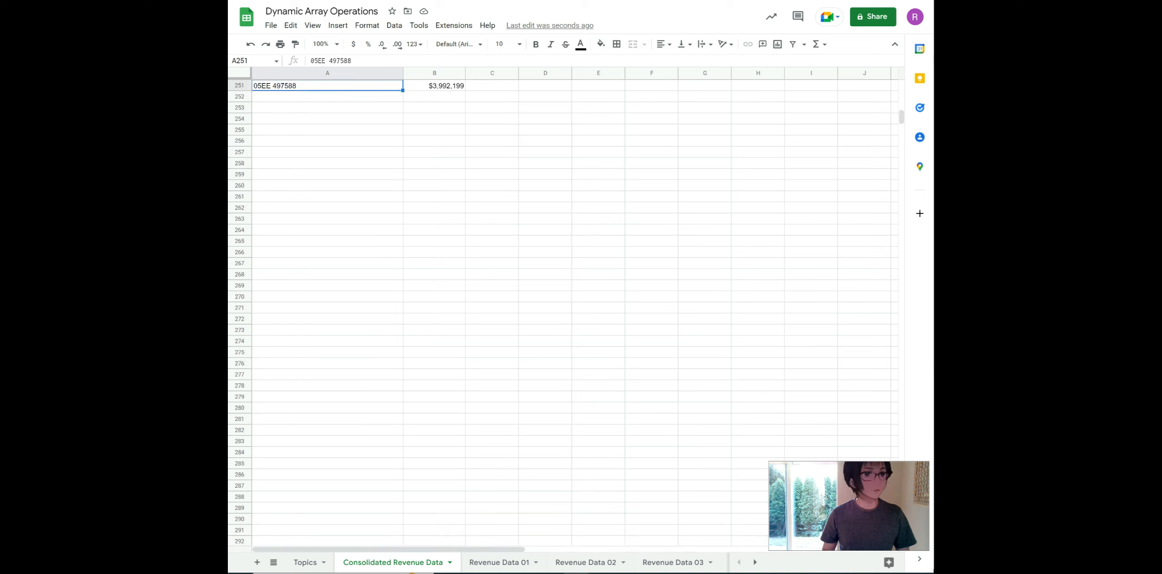
pyautogui.press('Down')
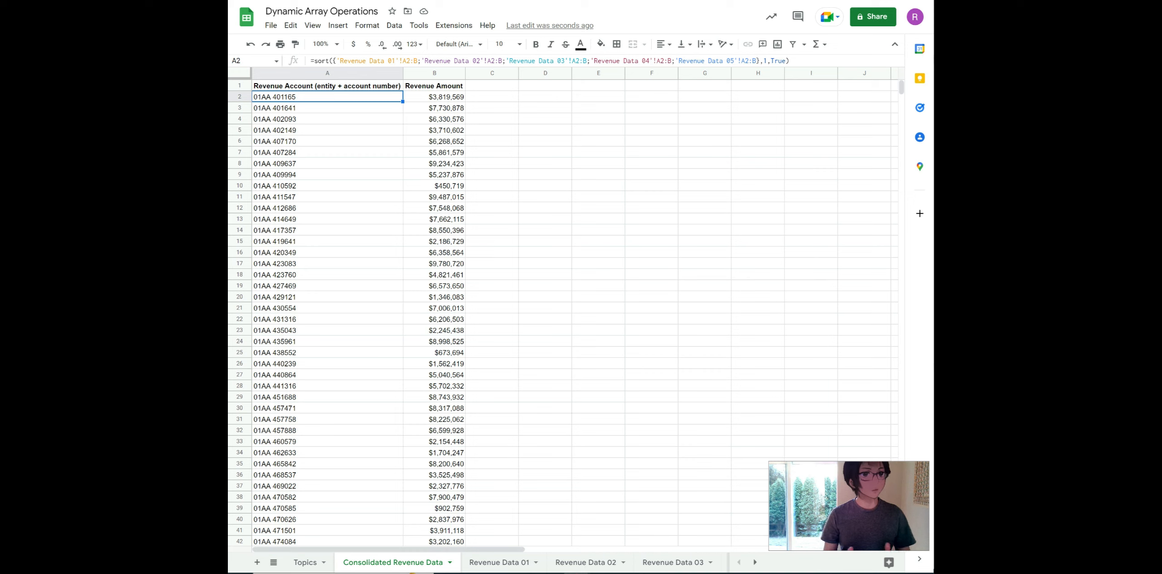
pyautogui.press('Up')
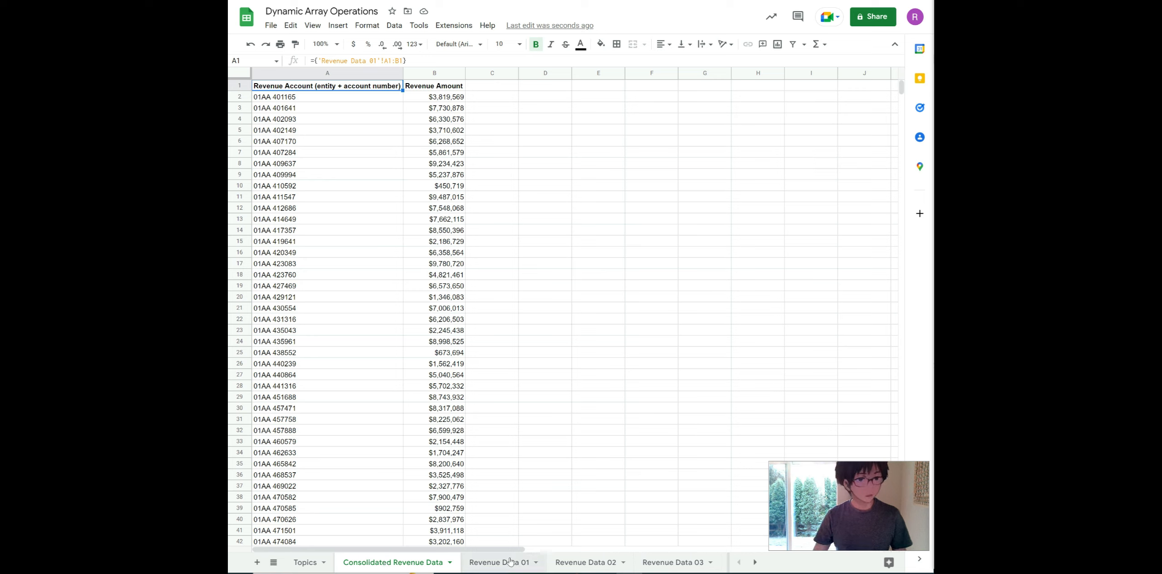
# Step: On the Revenue Data 02 sheet, enter a new 02BB revenue account number in A52, based on the entry above
pyautogui.click(570, 563)
pyautogui.scroll(-10, 344, 249)
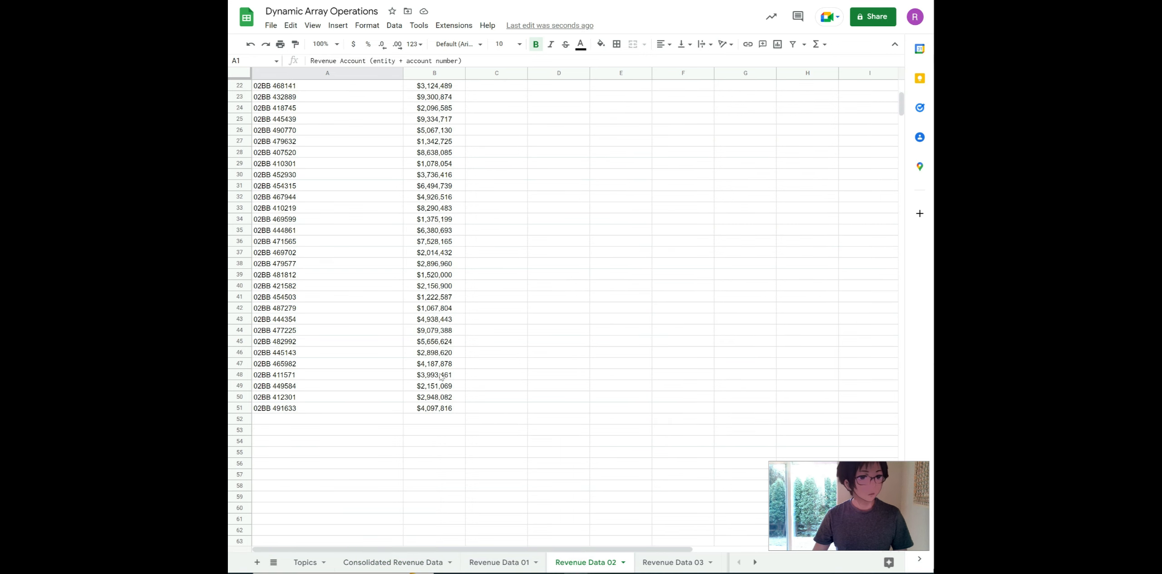
pyautogui.click(298, 175)
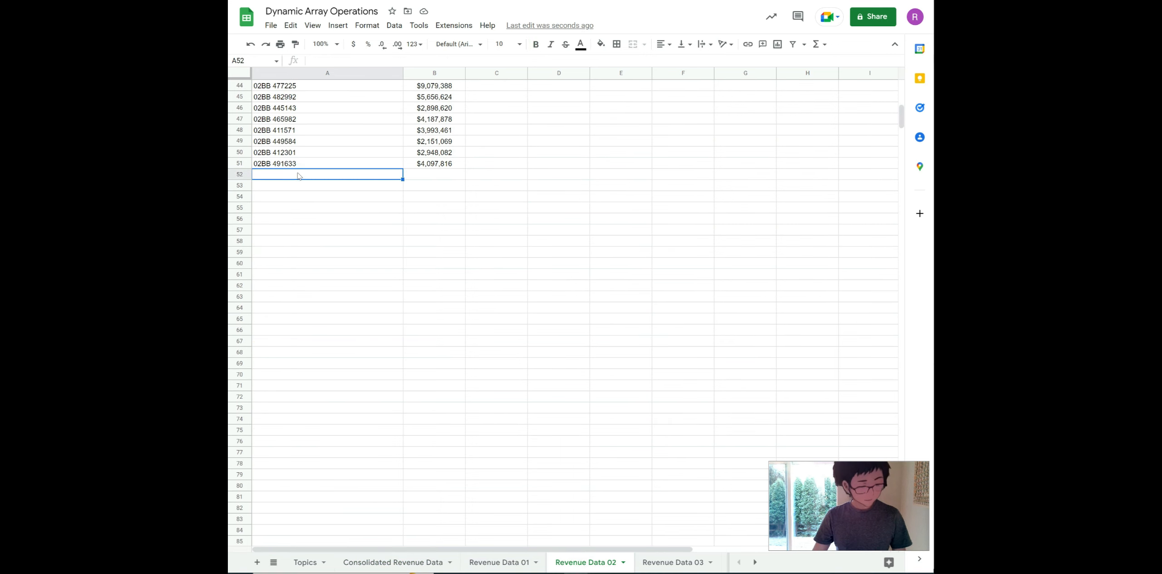
pyautogui.hotkey('ctrl', 'd')
pyautogui.press('Return')
pyautogui.press('BackSpace')
pyautogui.press('BackSpace')
pyautogui.press('BackSpace')
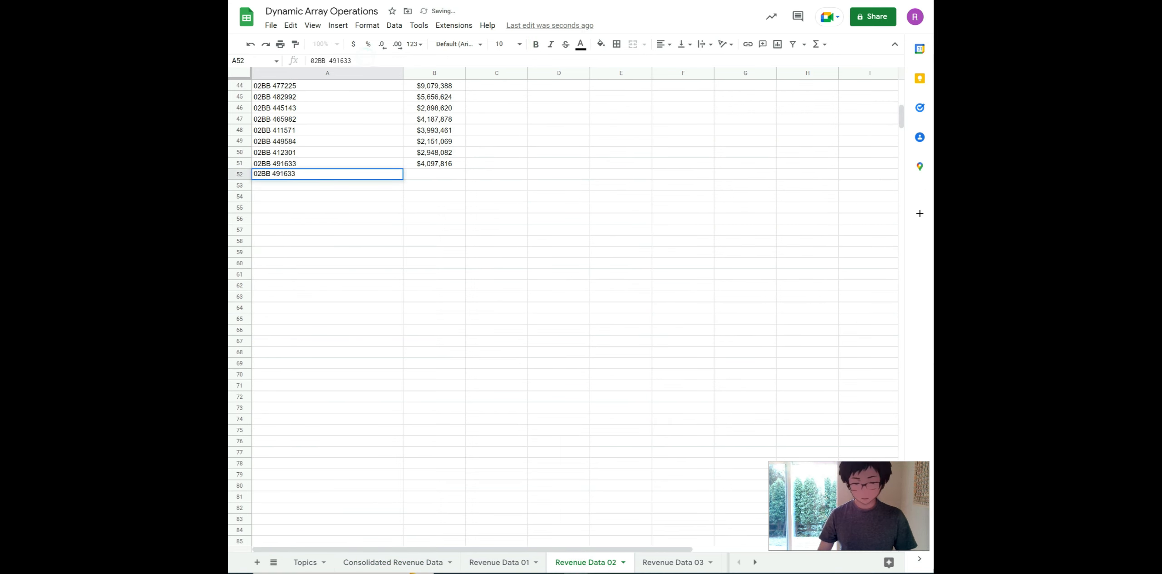
pyautogui.press('BackSpace')
pyautogui.press('BackSpace')
pyautogui.press('BackSpace')
pyautogui.write('99999')
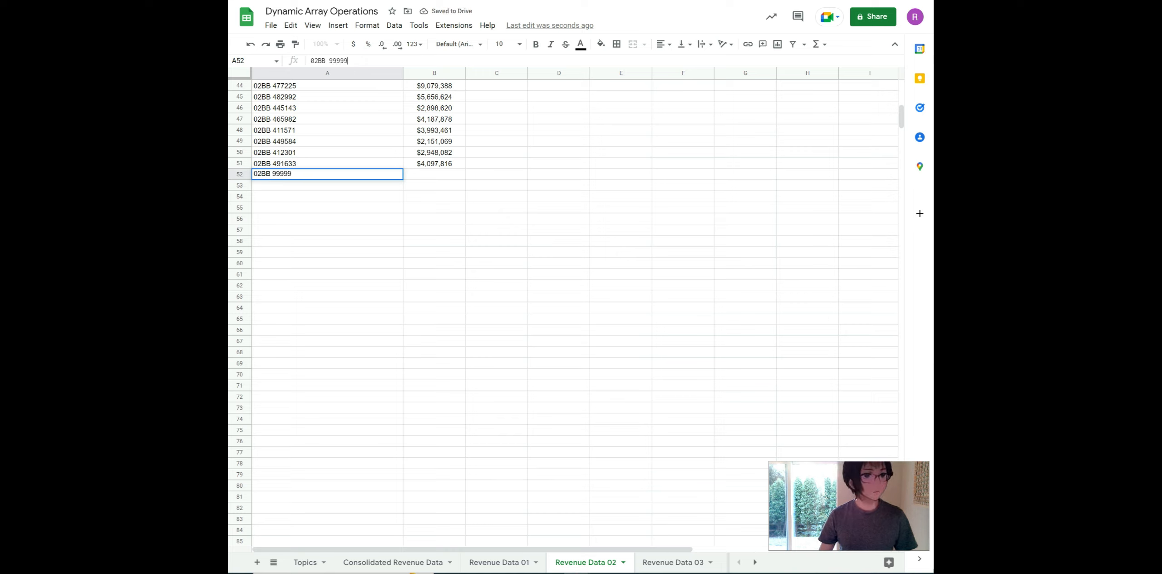
pyautogui.press('Tab')
pyautogui.write('35465465546')
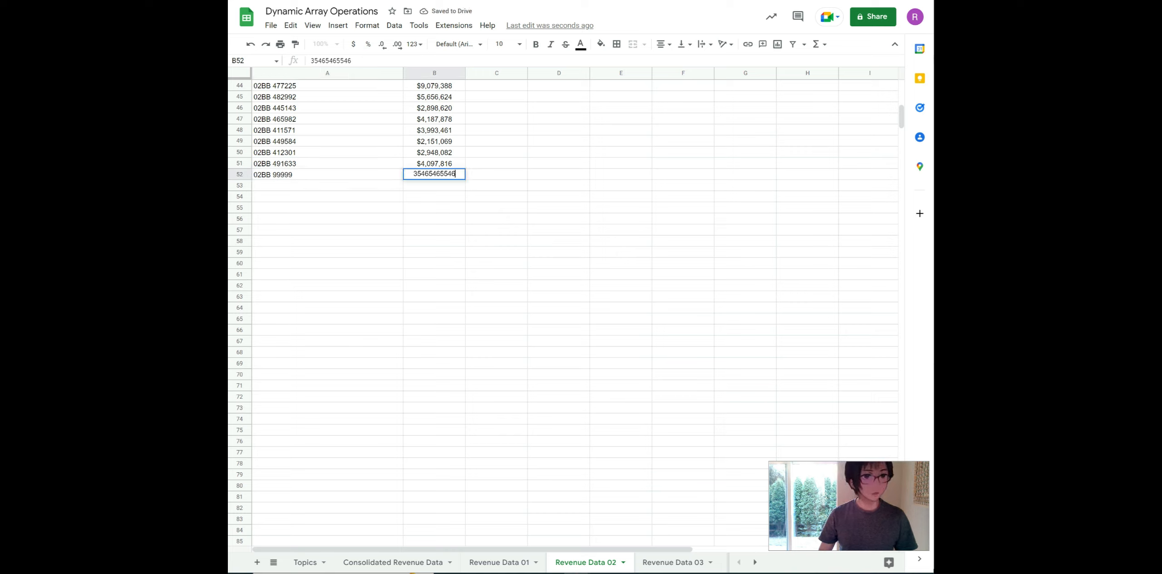
pyautogui.press('Return')
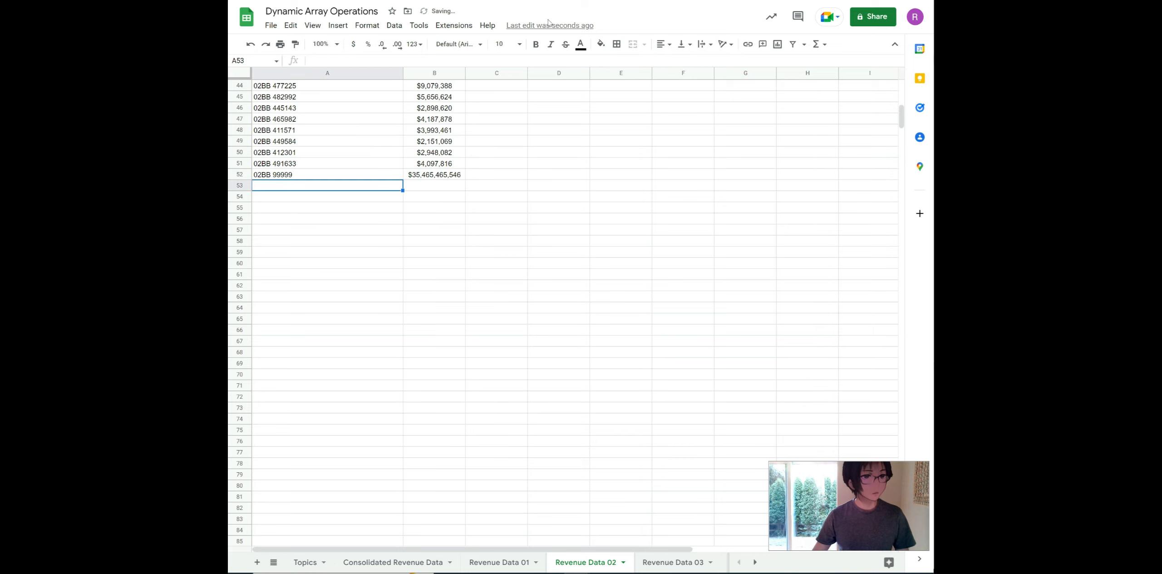
# Step: On the Consolidated Revenue Data sheet, find the new 02BB account's row in the sorted list, then return to the top
pyautogui.click(385, 561)
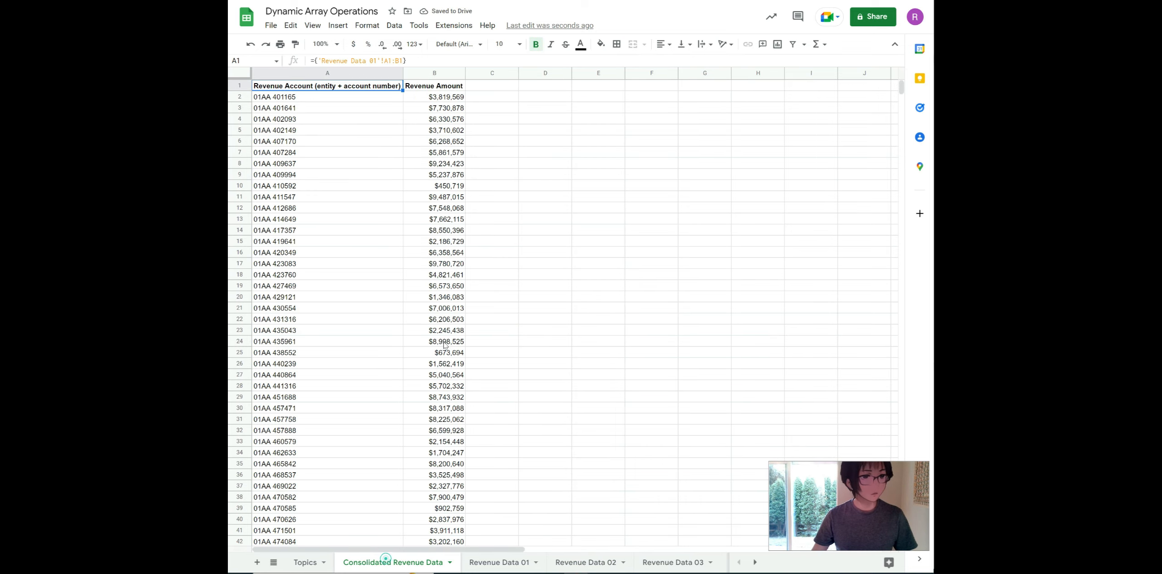
pyautogui.scroll(-18, 386, 326)
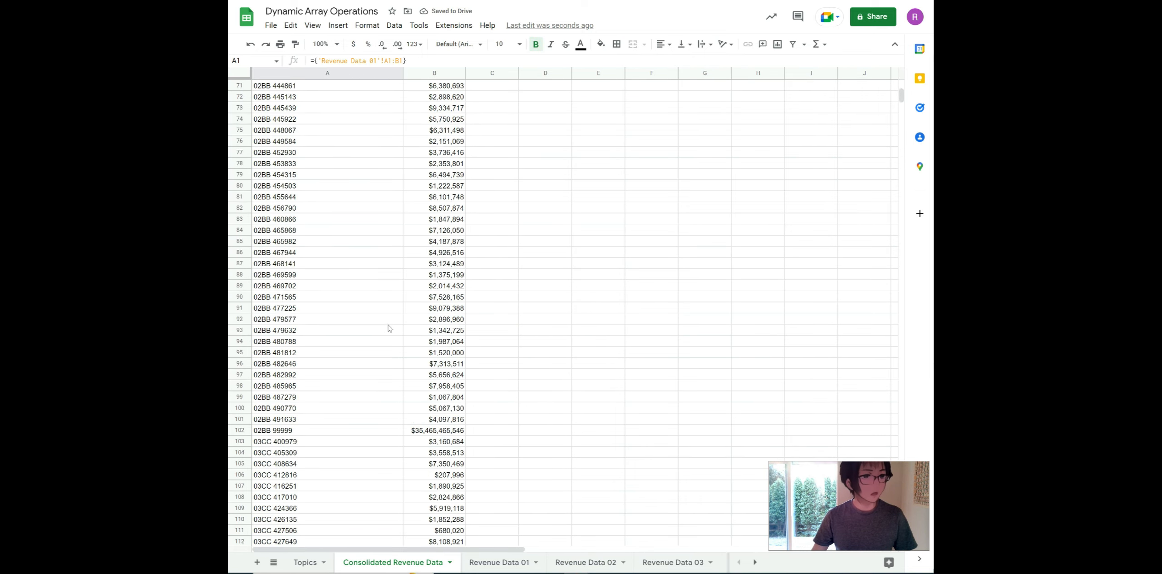
pyautogui.scroll(-4, 389, 328)
pyautogui.click(240, 296)
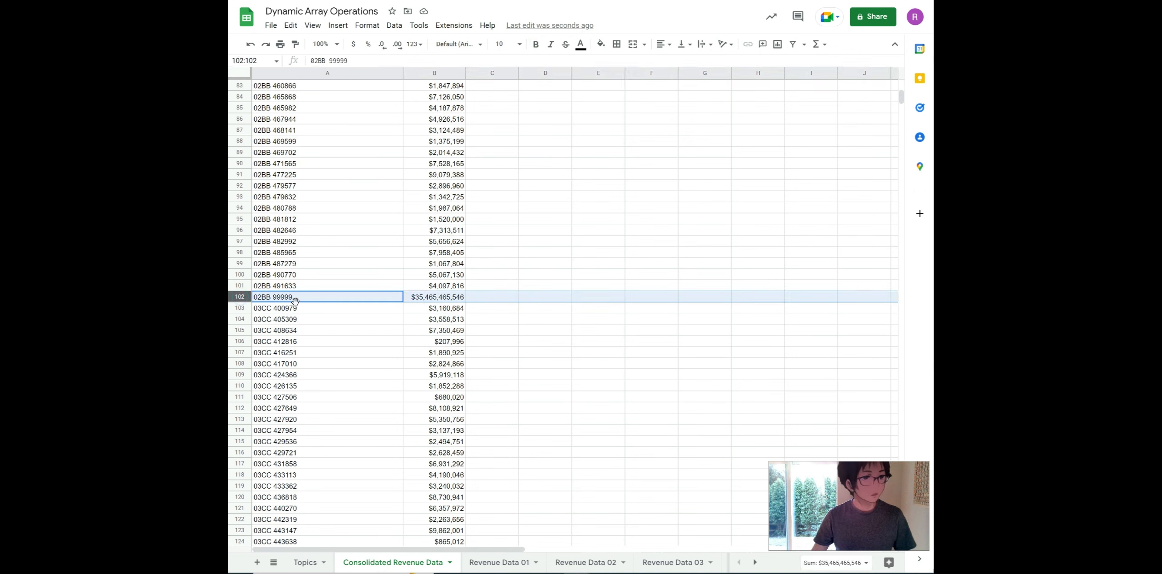
pyautogui.scroll(6, 526, 412)
pyautogui.scroll(20, 526, 412)
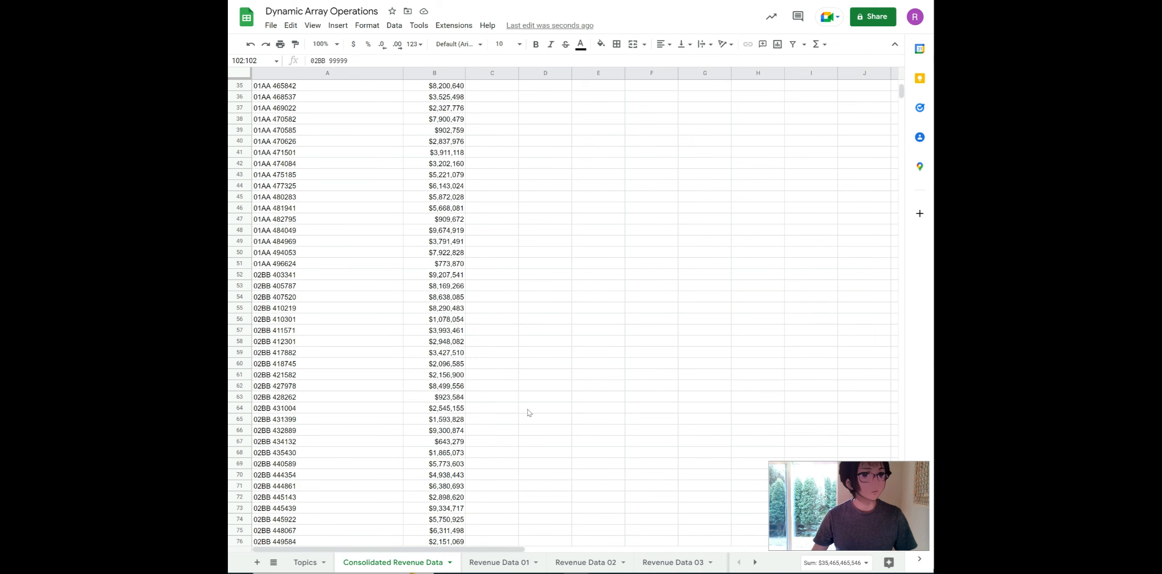
pyautogui.click(296, 98)
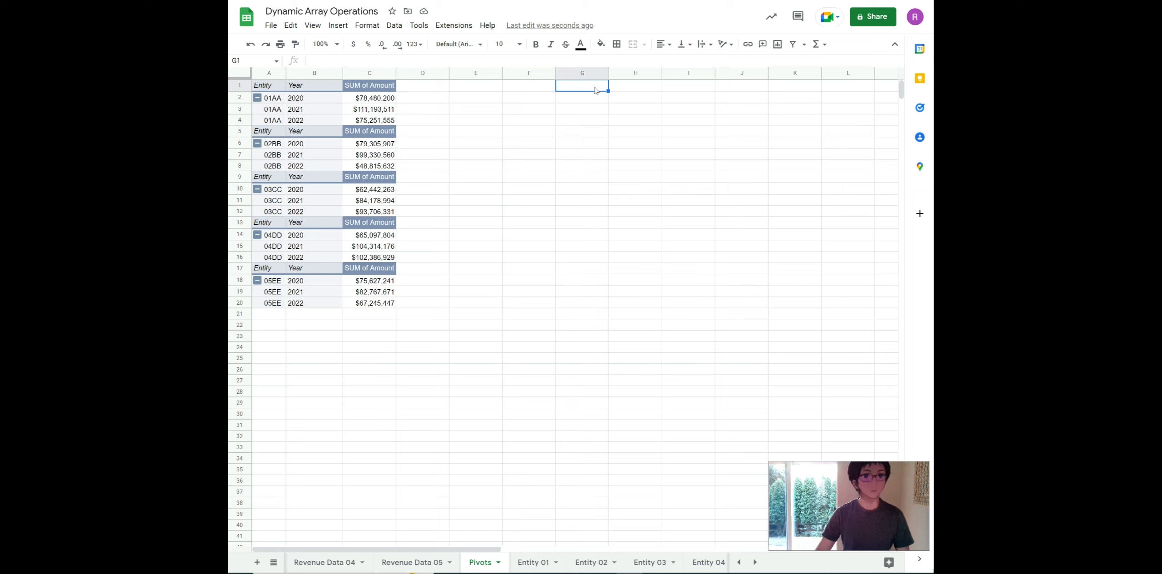
# Step: On the Pivots sheet, enter an array formula in G1 that pulls the header row from A1:C1
pyautogui.click(579, 87)
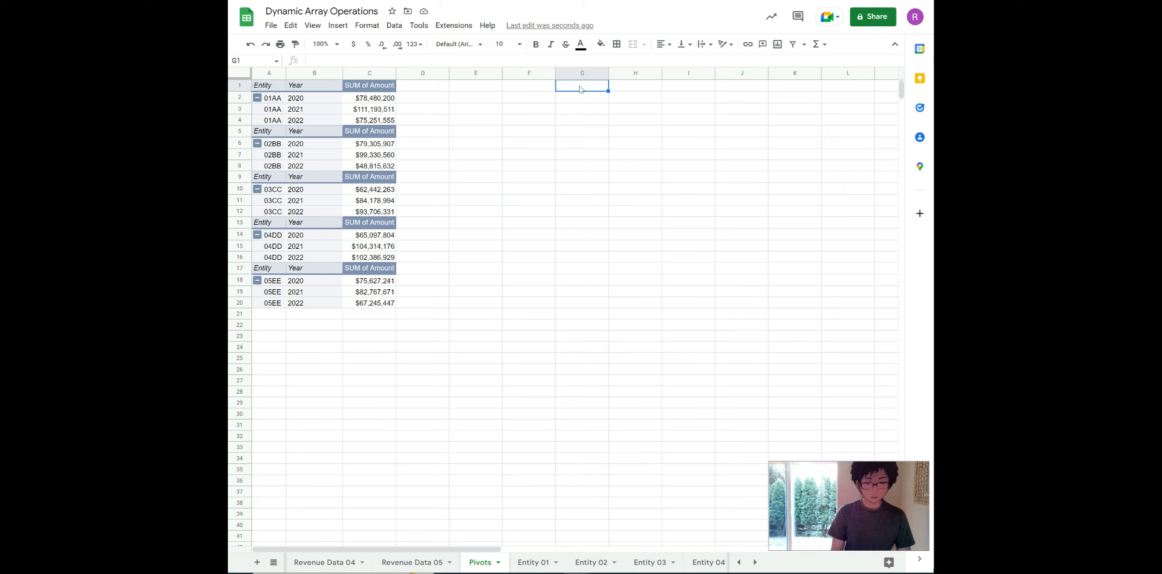
pyautogui.write('{')
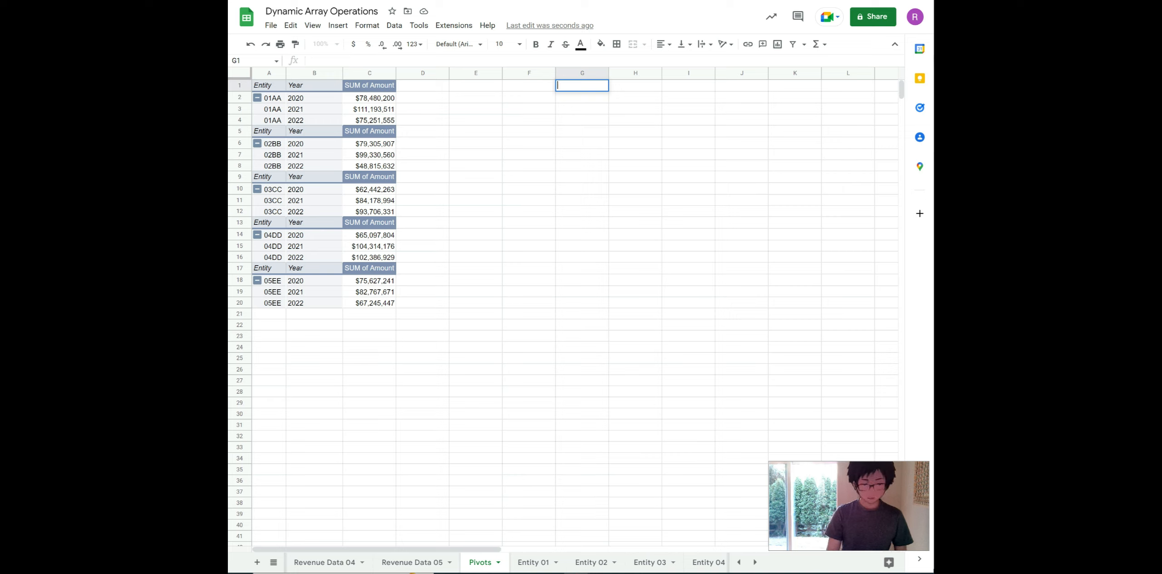
pyautogui.write('={')
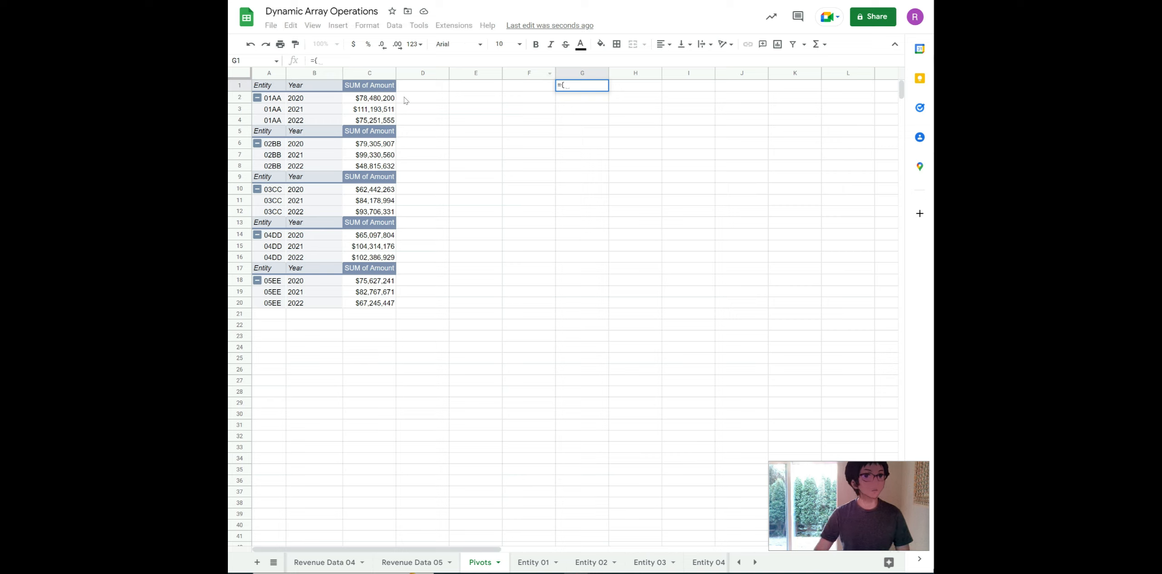
pyautogui.moveTo(375, 86); pyautogui.dragTo(246, 90)
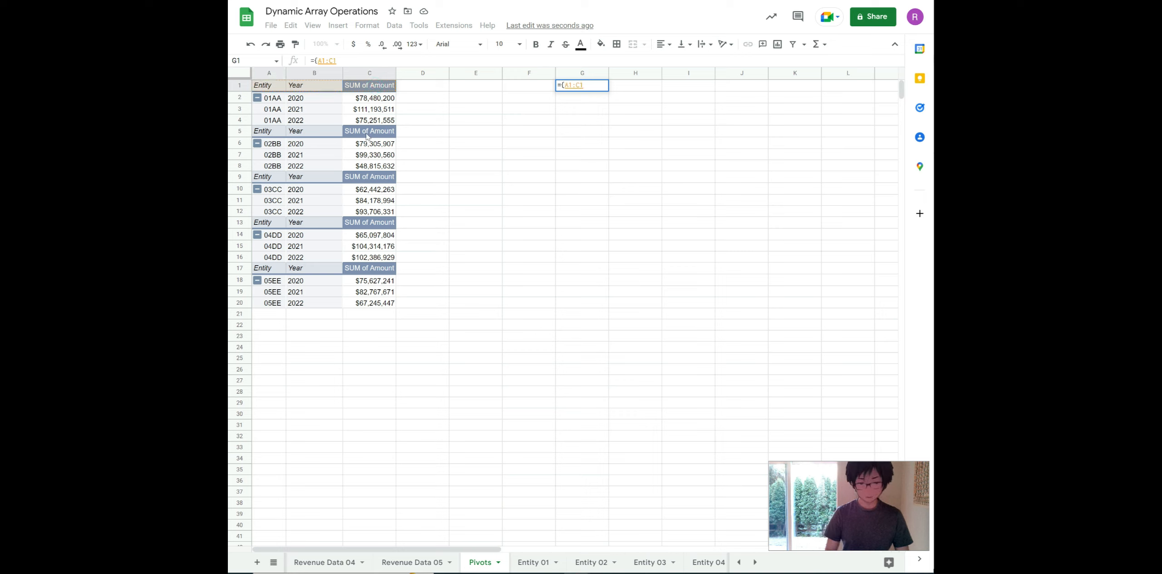
pyautogui.press('Return')
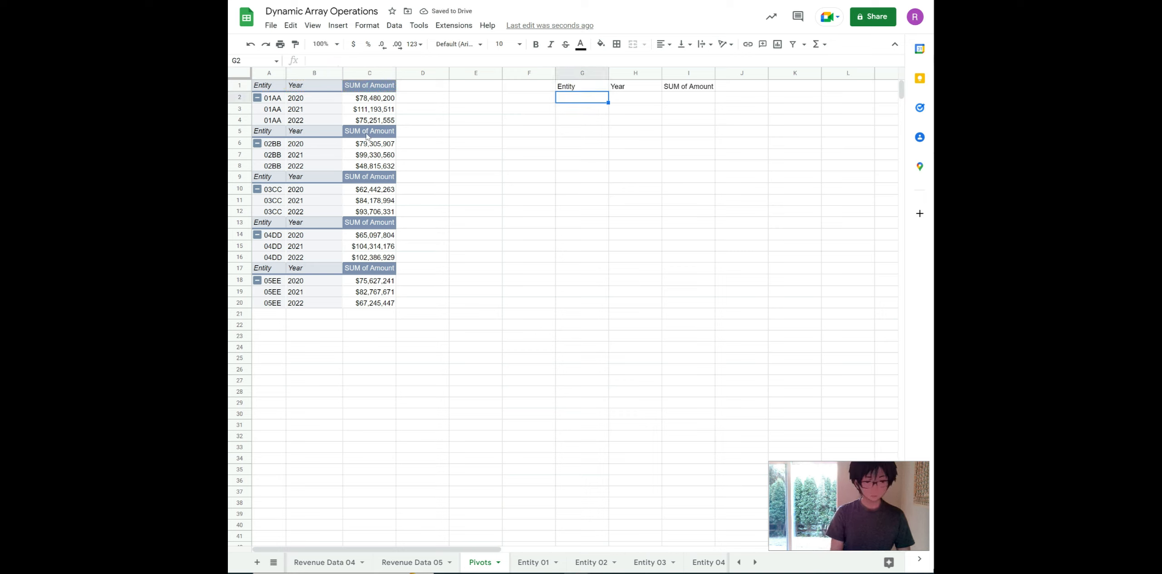
# Step: In G2, stack the five entity pivots' data rows with the array formula ={A2:C4;A6:C8;A10:C12;A14:C16;A18:C20}
pyautogui.write('{')
pyautogui.press('BackSpace')
pyautogui.write('={')
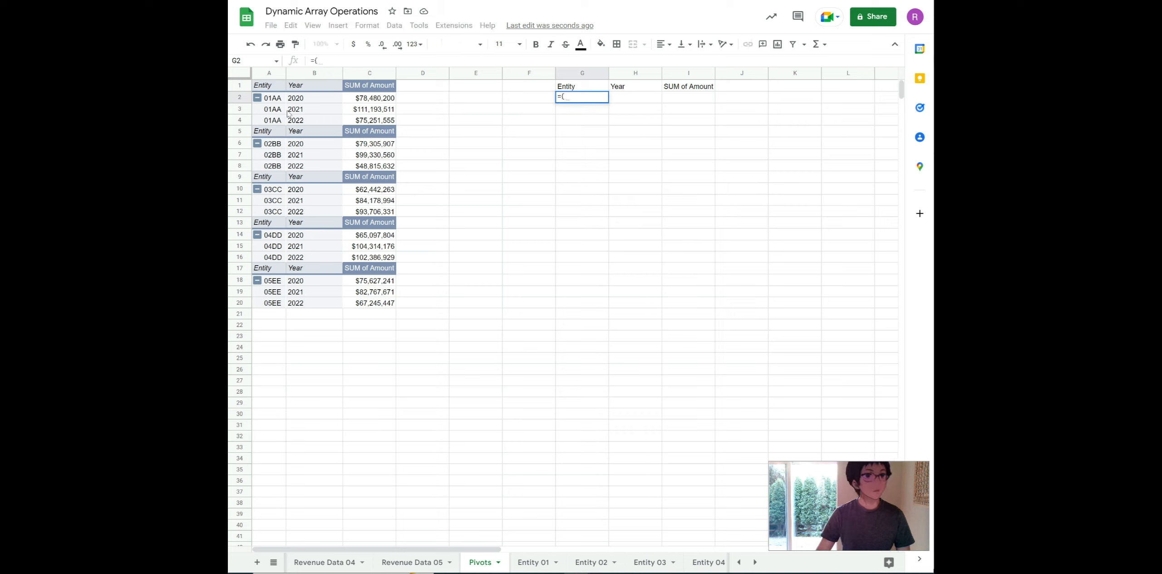
pyautogui.moveTo(272, 98); pyautogui.dragTo(383, 124)
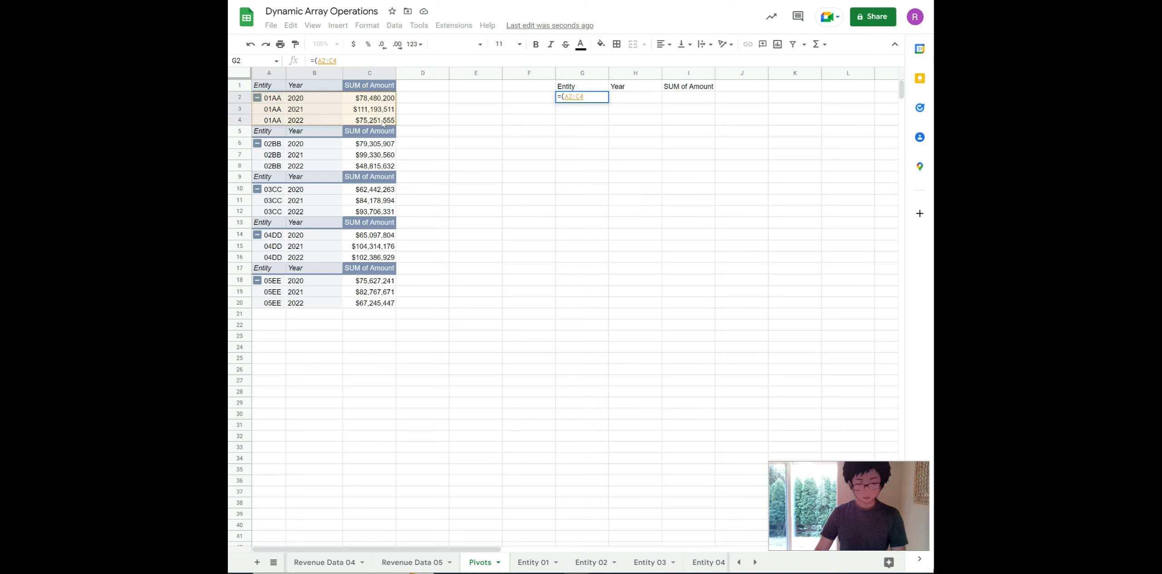
pyautogui.write(';')
pyautogui.moveTo(272, 144); pyautogui.dragTo(378, 168)
pyautogui.write(';')
pyautogui.moveTo(272, 189); pyautogui.dragTo(365, 212)
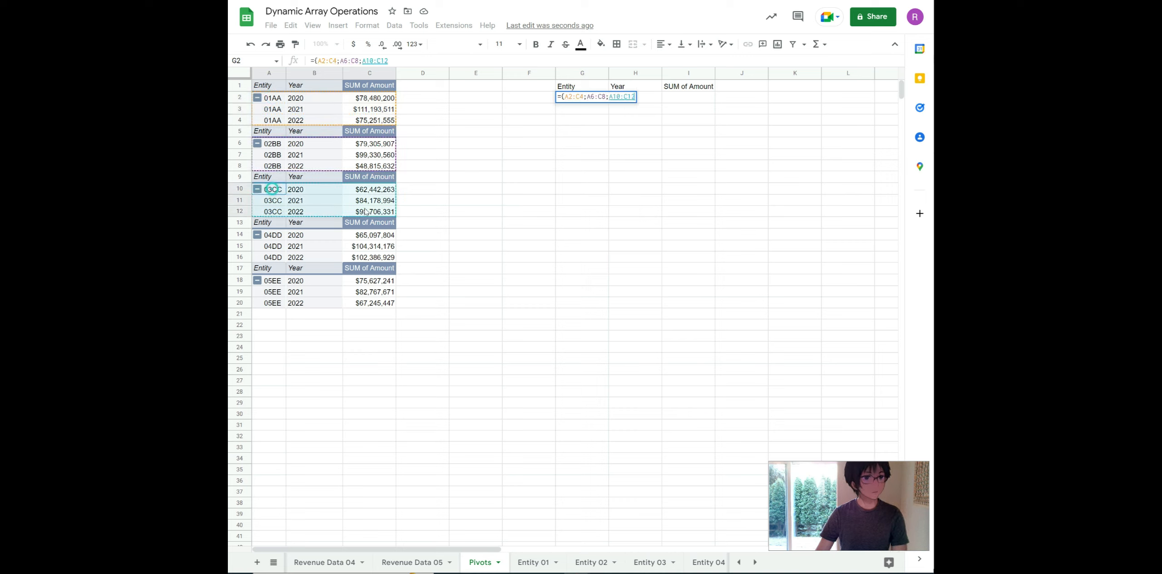
pyautogui.write(';')
pyautogui.moveTo(272, 235); pyautogui.dragTo(362, 258)
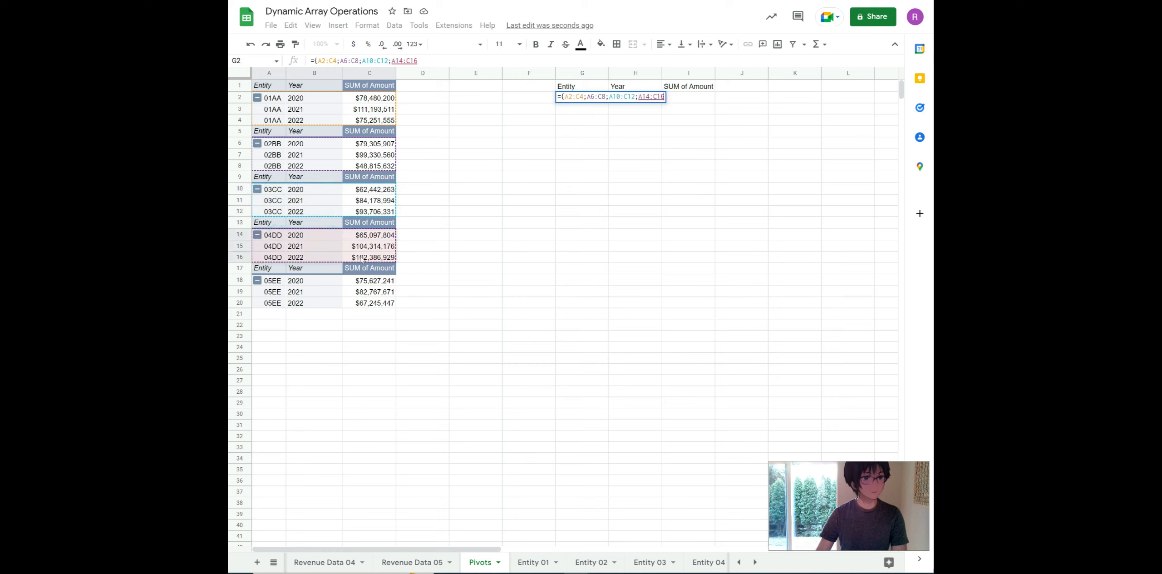
pyautogui.write(';')
pyautogui.moveTo(272, 280); pyautogui.dragTo(386, 302)
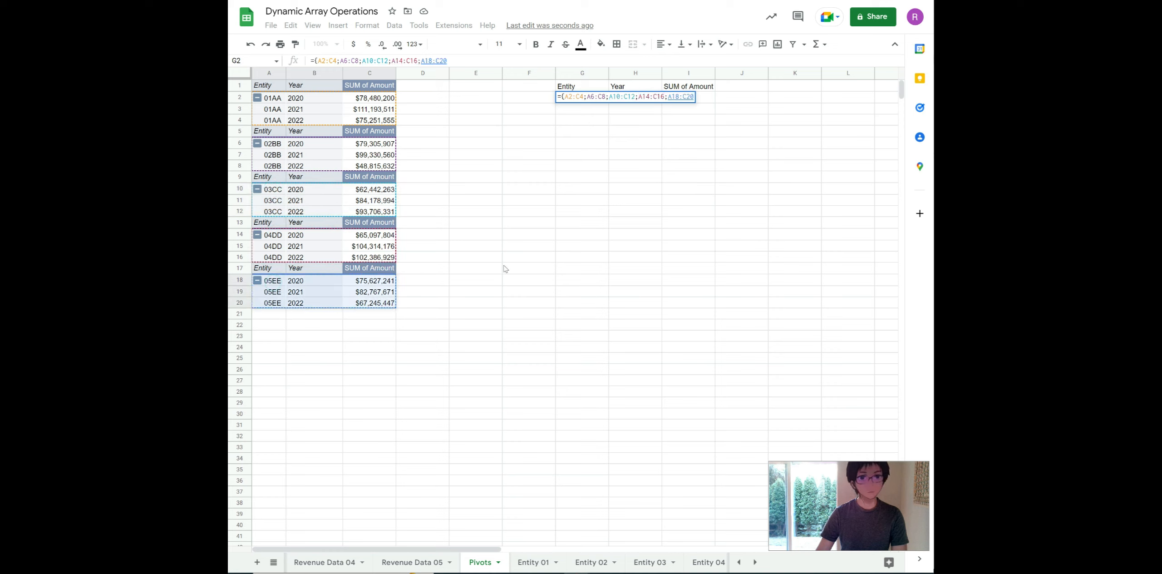
pyautogui.write('}')
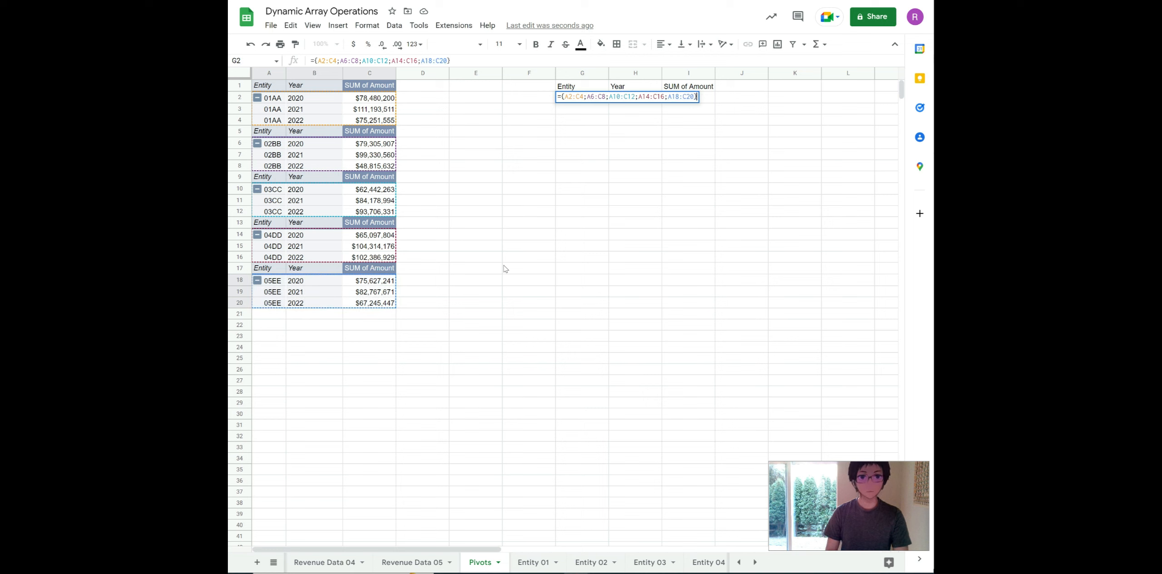
pyautogui.press('Return')
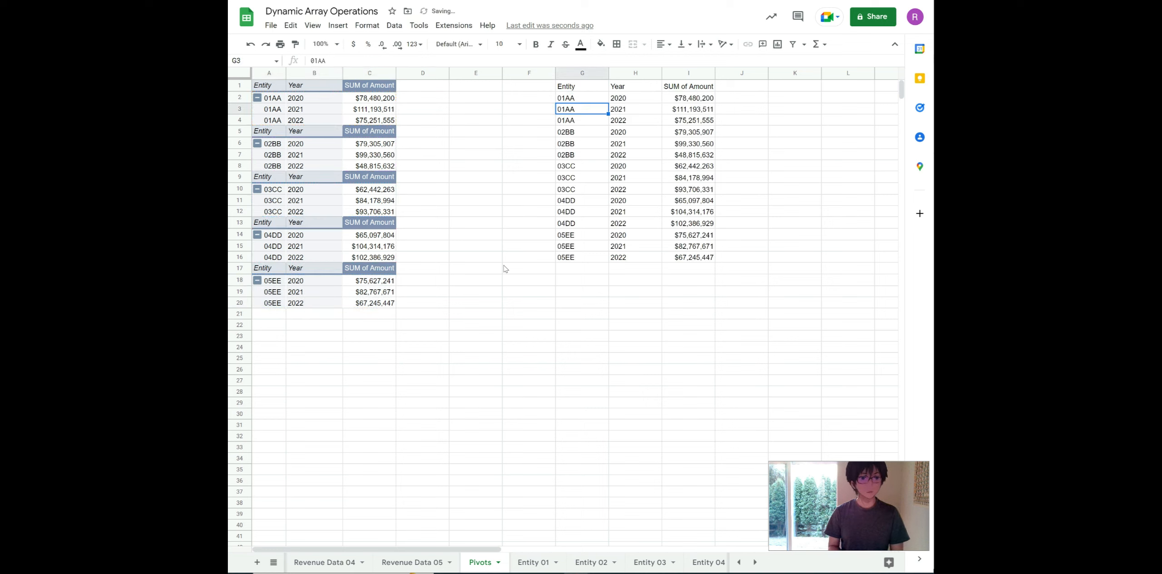
pyautogui.click(585, 98)
pyautogui.click(573, 89)
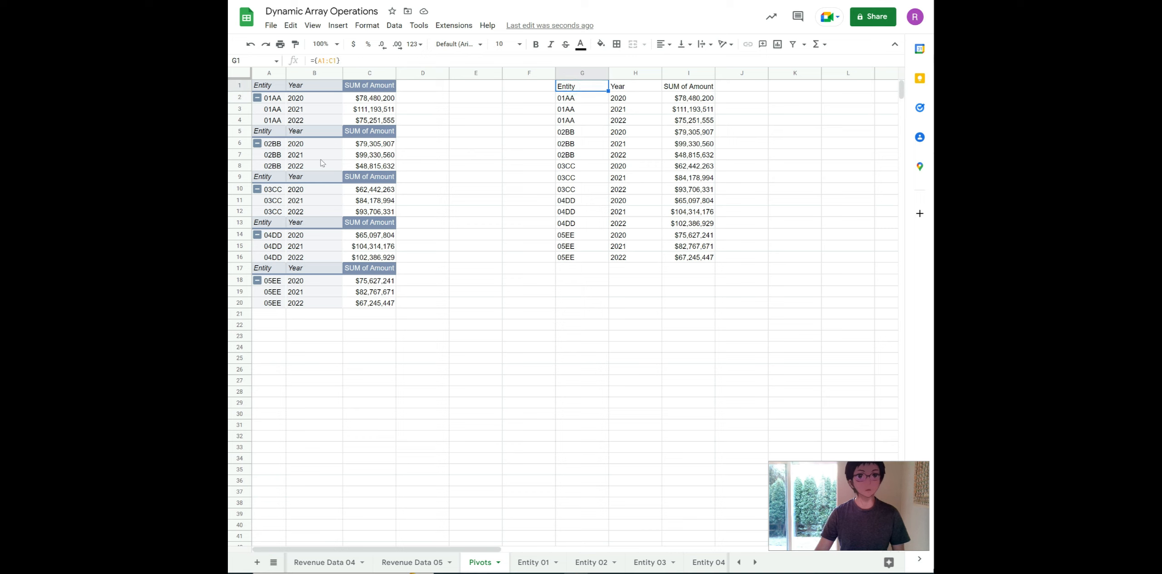